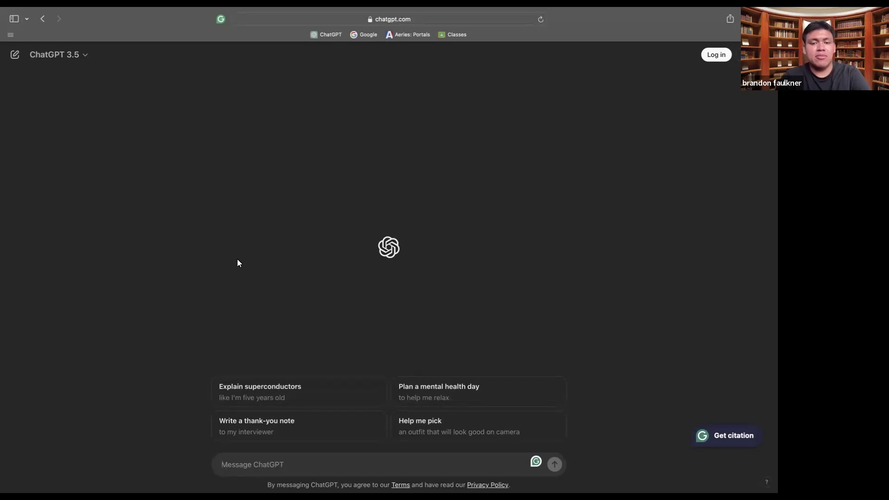
- Send ChatGPT a request for a gluten-free birthday cake that uses chocolate and strawberries in the recipe
{"action": "type", "text": "M"}
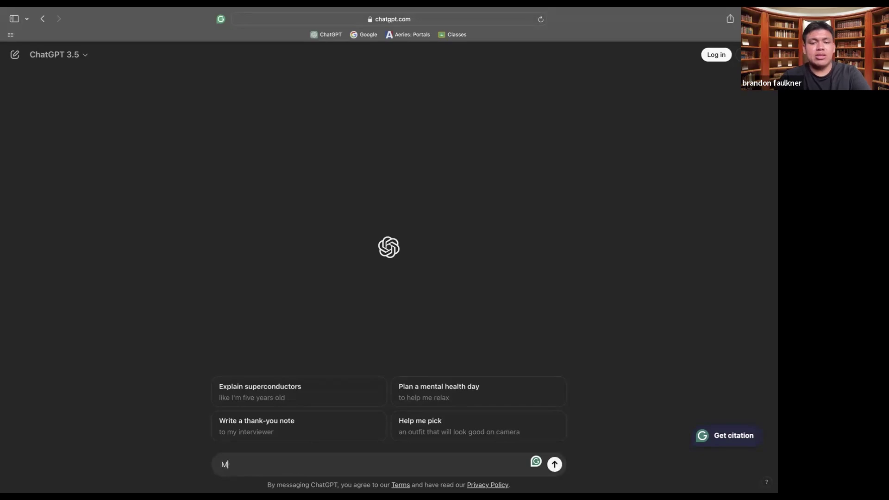
{"action": "type", "text": "ake to make a"}
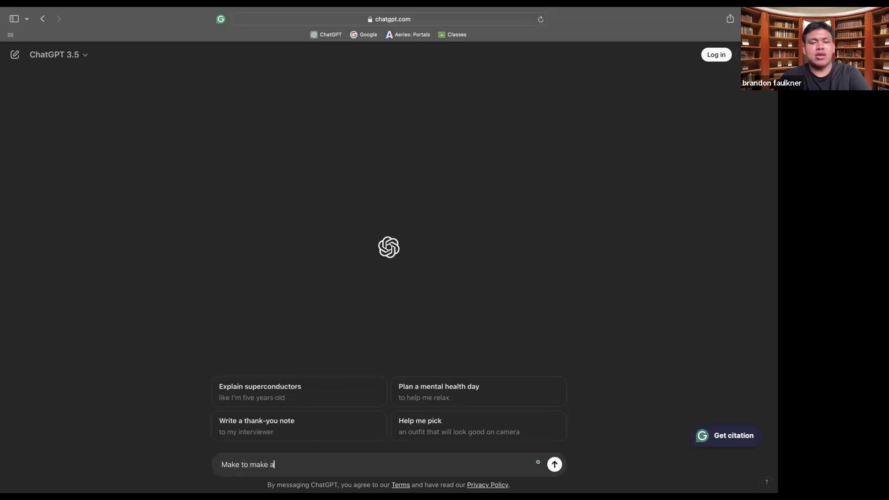
{"action": "type", "text": " birthday cake that is "}
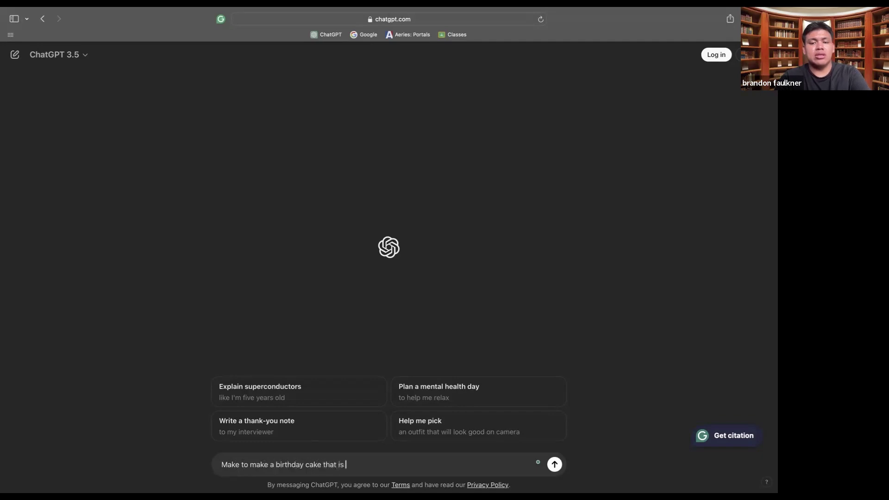
{"action": "type", "text": "gluten free "}
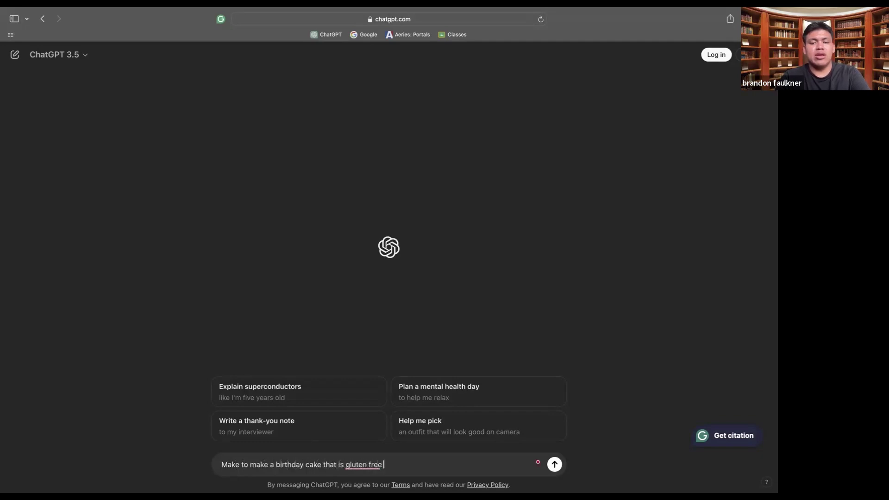
{"action": "type", "text": "and that ha"}
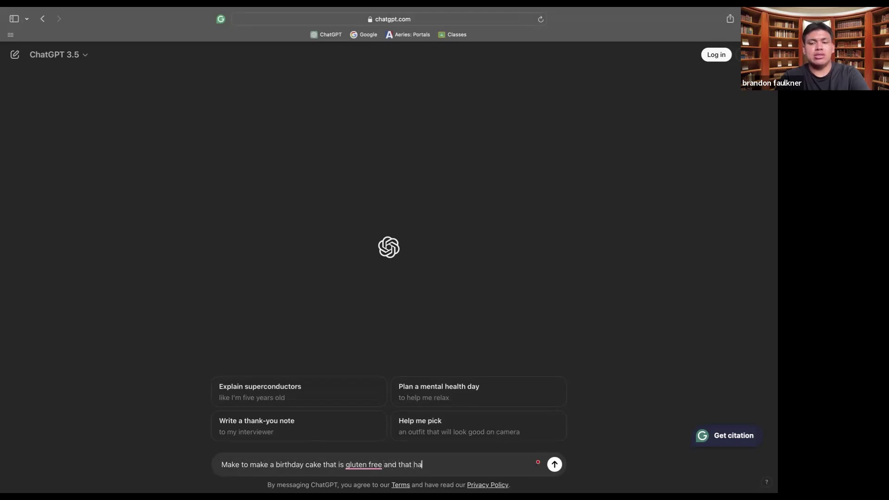
{"action": "key", "text": "BackSpace"}
{"action": "type", "text": "uses ch"}
{"action": "type", "text": "olo"}
{"action": "key", "text": "BackSpace"}
{"action": "key", "text": "BackSpace"}
{"action": "type", "text": "colate and strawber"}
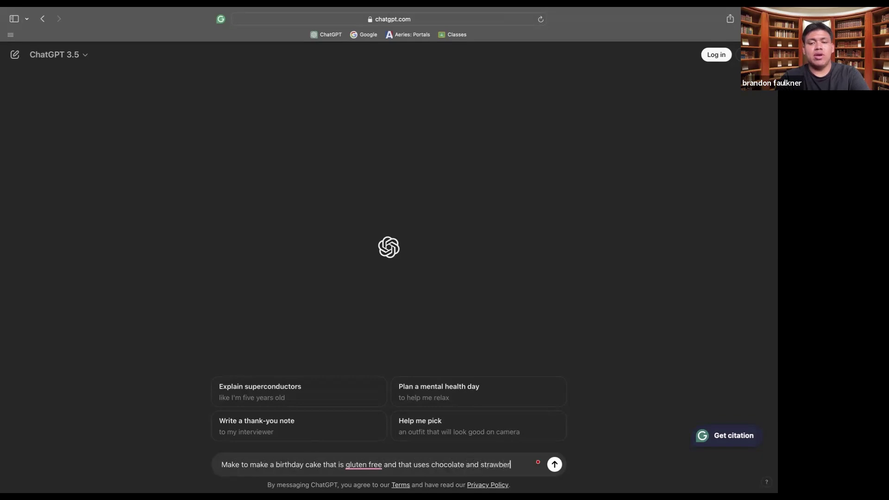
{"action": "type", "text": "ries wi"}
{"action": "key", "text": "BackSpace"}
{"action": "key", "text": "BackSpace"}
{"action": "type", "text": "in the recipe"}
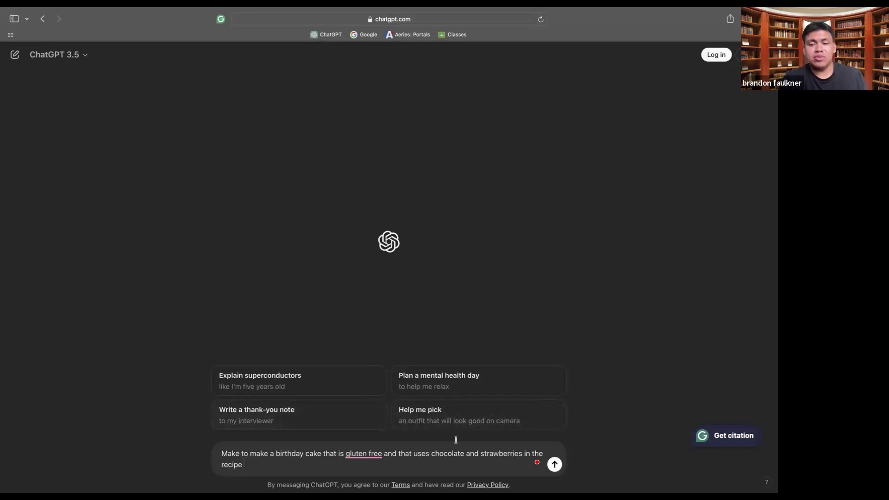
{"action": "left_click", "coordinate": [554, 464]}
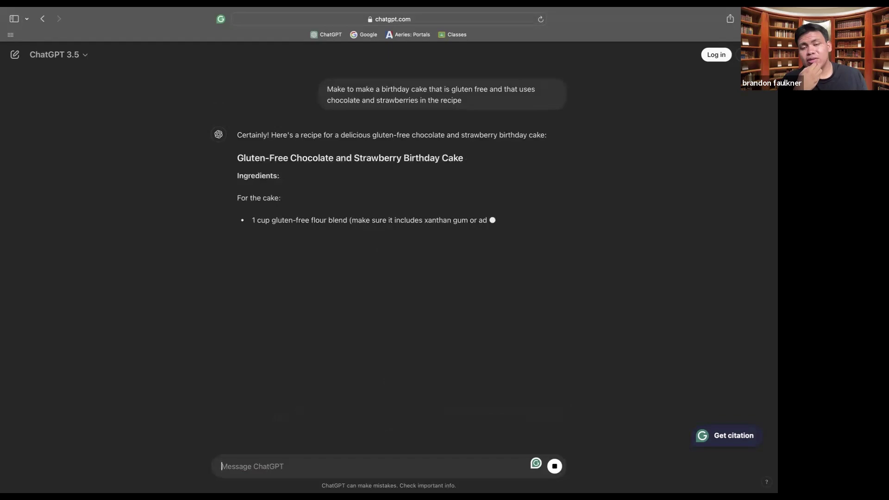
- Read through the recipe's cake, strawberry filling, ganache, assembly and serving steps to its closing line
{"action": "scroll", "coordinate": [423, 357], "scroll_direction": "down", "scroll_amount": 3}
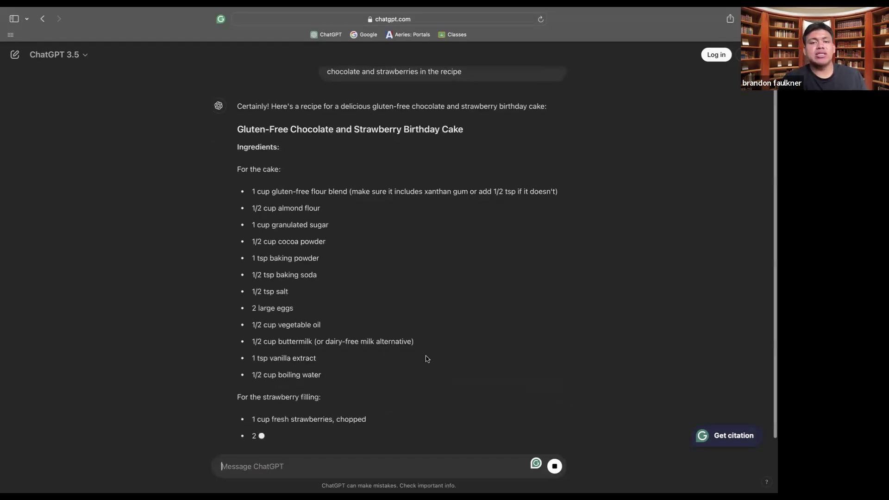
{"action": "scroll", "coordinate": [388, 255], "scroll_direction": "up", "scroll_amount": 1}
{"action": "scroll", "coordinate": [388, 254], "scroll_direction": "down", "scroll_amount": 2}
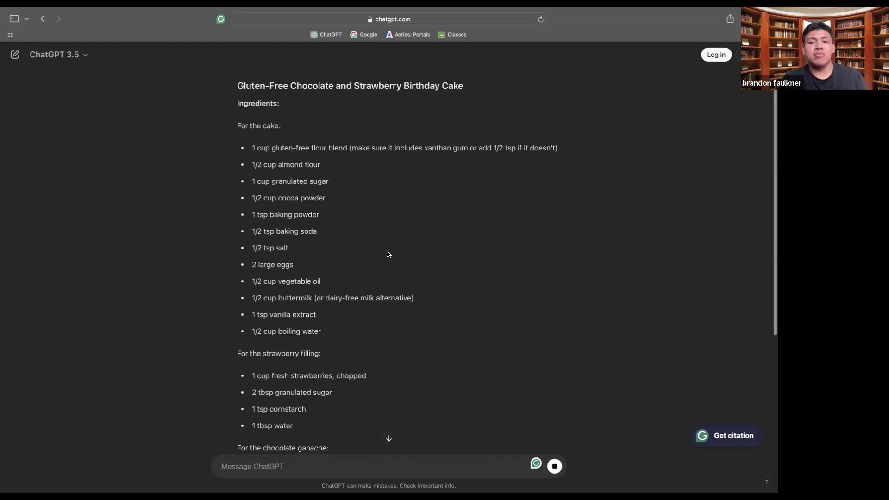
{"action": "scroll", "coordinate": [388, 254], "scroll_direction": "down", "scroll_amount": 1}
{"action": "scroll", "coordinate": [388, 254], "scroll_direction": "up", "scroll_amount": 1}
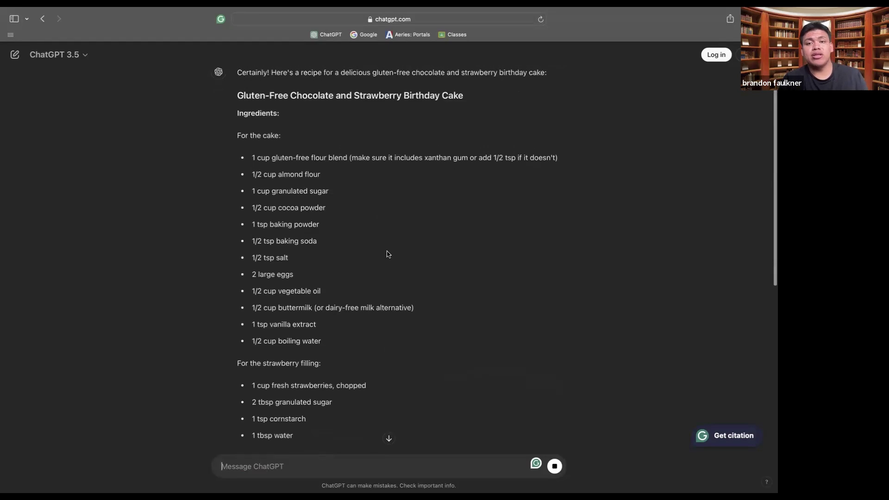
{"action": "scroll", "coordinate": [388, 255], "scroll_direction": "down", "scroll_amount": 2}
{"action": "scroll", "coordinate": [388, 254], "scroll_direction": "down", "scroll_amount": 1}
{"action": "scroll", "coordinate": [324, 163], "scroll_direction": "up", "scroll_amount": 1}
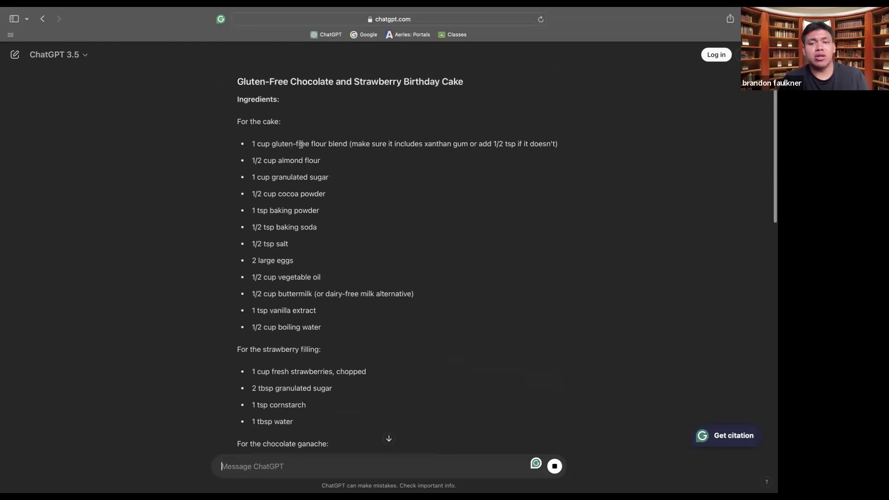
{"action": "scroll", "coordinate": [314, 153], "scroll_direction": "down", "scroll_amount": 1}
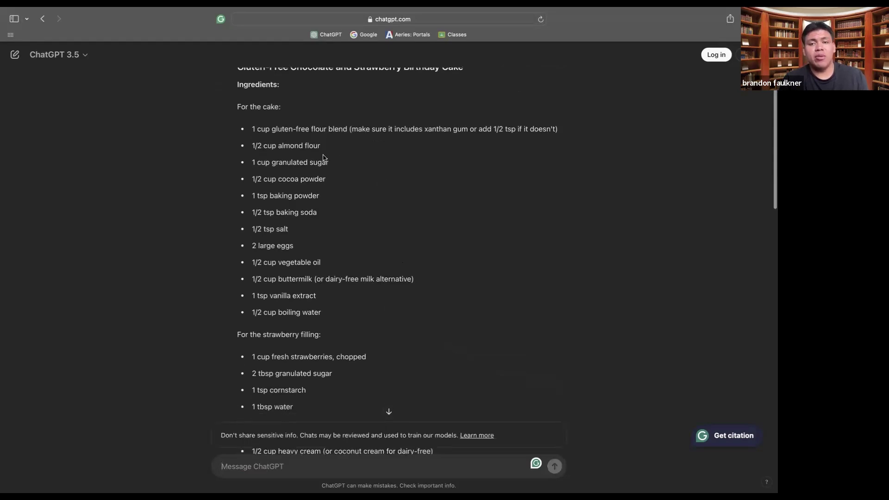
{"action": "scroll", "coordinate": [336, 242], "scroll_direction": "down", "scroll_amount": 2}
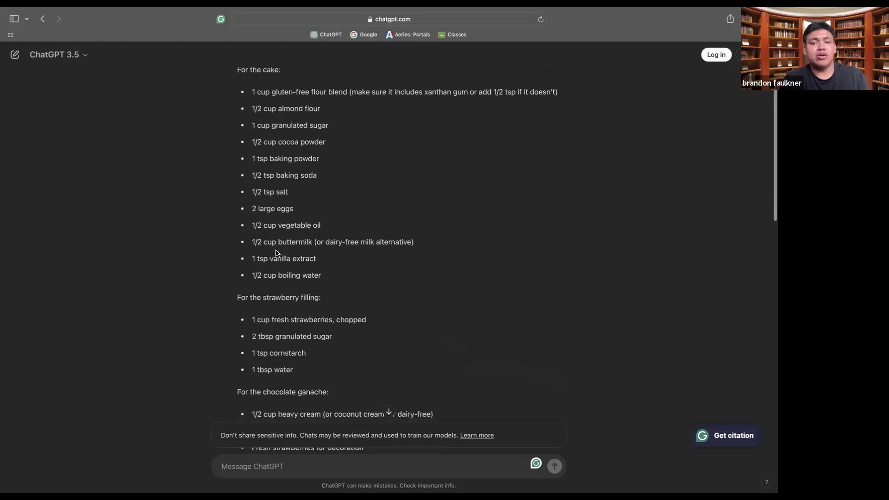
{"action": "scroll", "coordinate": [277, 252], "scroll_direction": "down", "scroll_amount": 3}
{"action": "scroll", "coordinate": [277, 252], "scroll_direction": "down", "scroll_amount": 4}
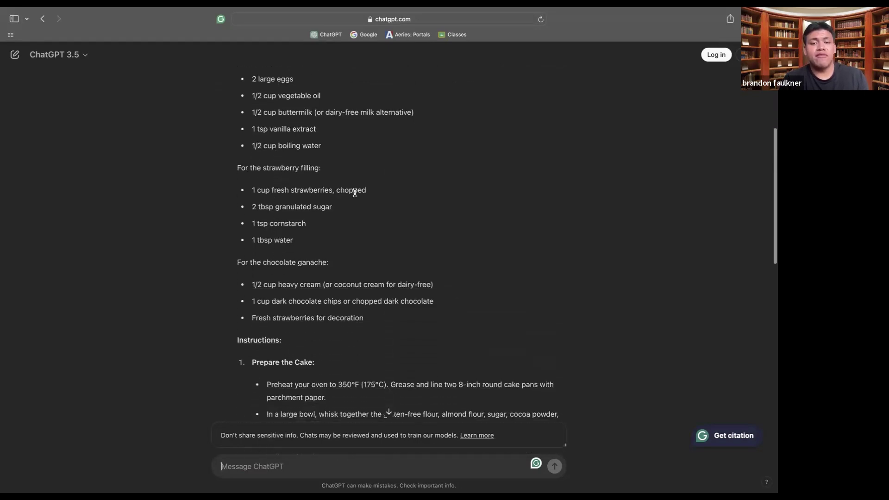
{"action": "scroll", "coordinate": [289, 190], "scroll_direction": "down", "scroll_amount": 2}
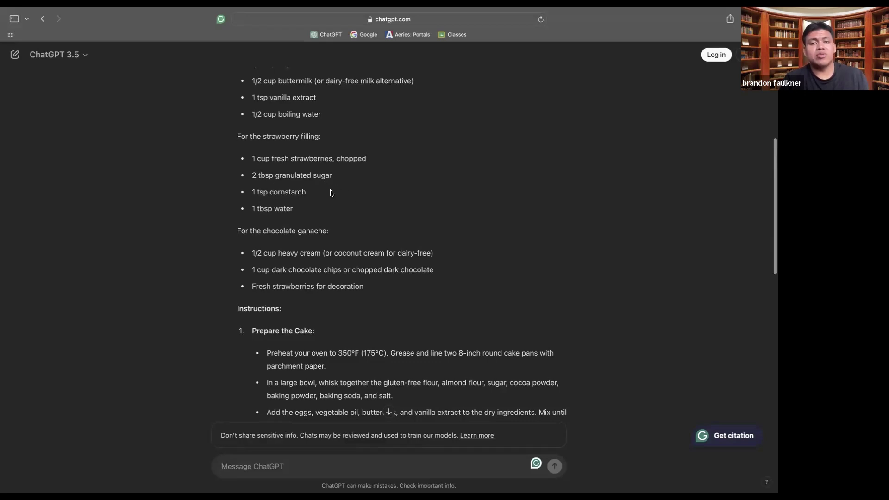
{"action": "scroll", "coordinate": [271, 175], "scroll_direction": "down", "scroll_amount": 3}
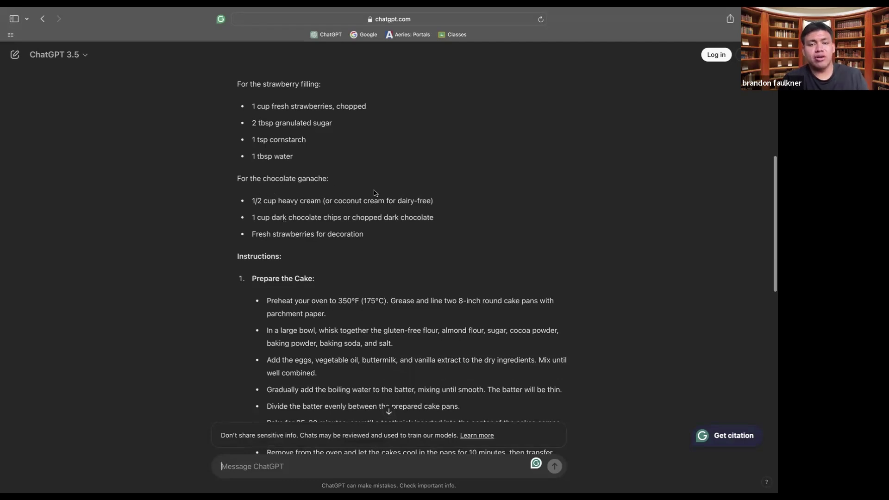
{"action": "scroll", "coordinate": [246, 204], "scroll_direction": "down", "scroll_amount": 2}
{"action": "scroll", "coordinate": [296, 241], "scroll_direction": "down", "scroll_amount": 3}
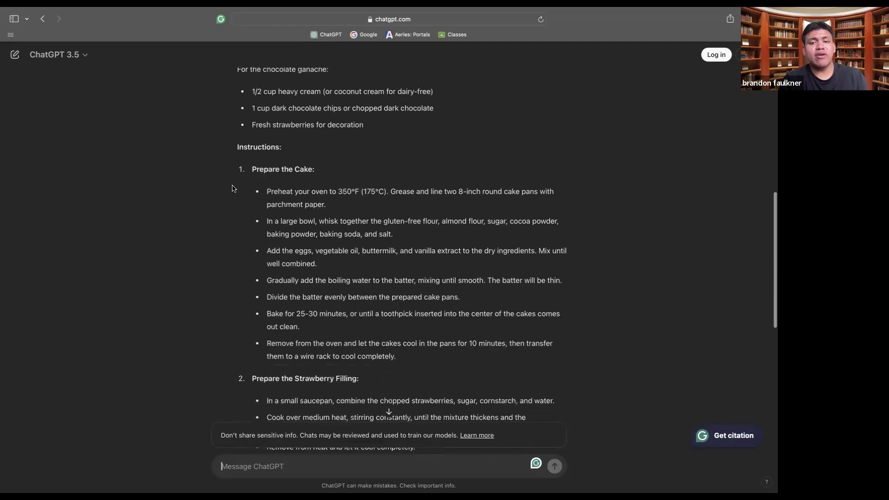
{"action": "scroll", "coordinate": [296, 231], "scroll_direction": "down", "scroll_amount": 6}
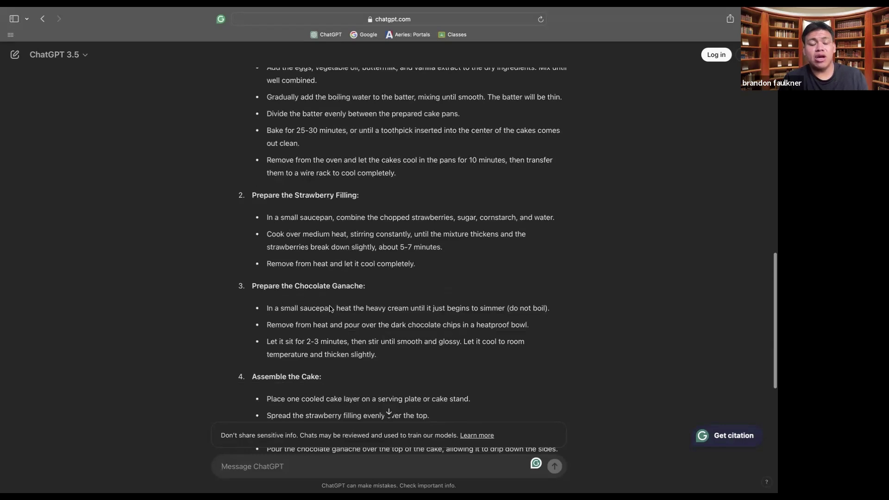
{"action": "scroll", "coordinate": [400, 314], "scroll_direction": "down", "scroll_amount": 5}
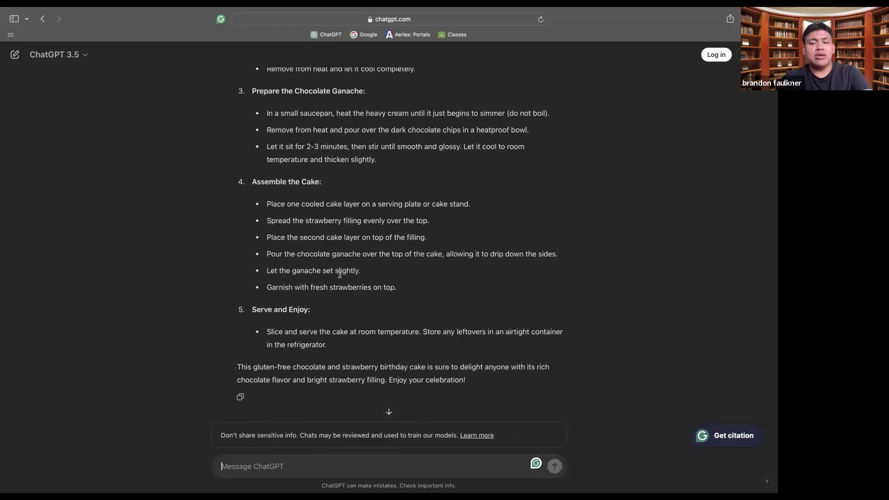
- Draft the follow-up: no strawberry filling, but strawberries still utilized in the recipe
{"action": "type", "text": "MAke it"}
{"action": "key", "text": "BackSpace"}
{"action": "key", "text": "BackSpace"}
{"action": "key", "text": "BackSpace"}
{"action": "key", "text": "BackSpace"}
{"action": "key", "text": "BackSpace"}
{"action": "key", "text": "BackSpace"}
{"action": "key", "text": "BackSpace"}
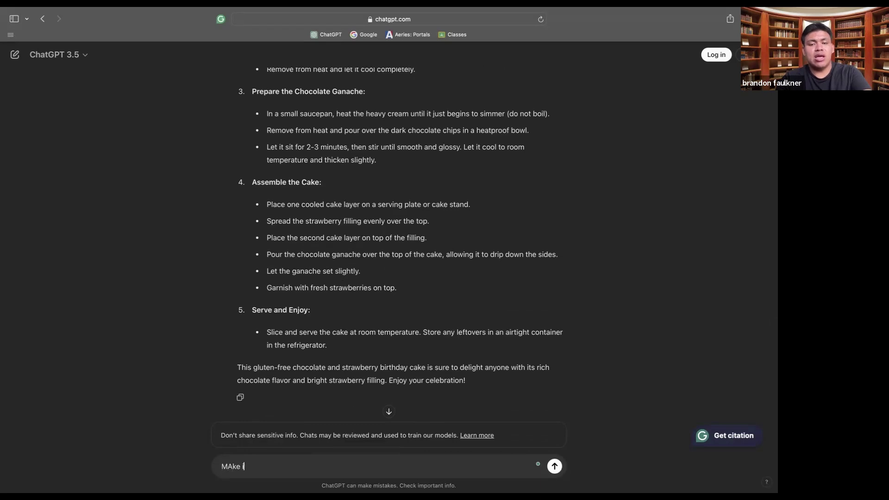
{"action": "type", "text": "ake so that"}
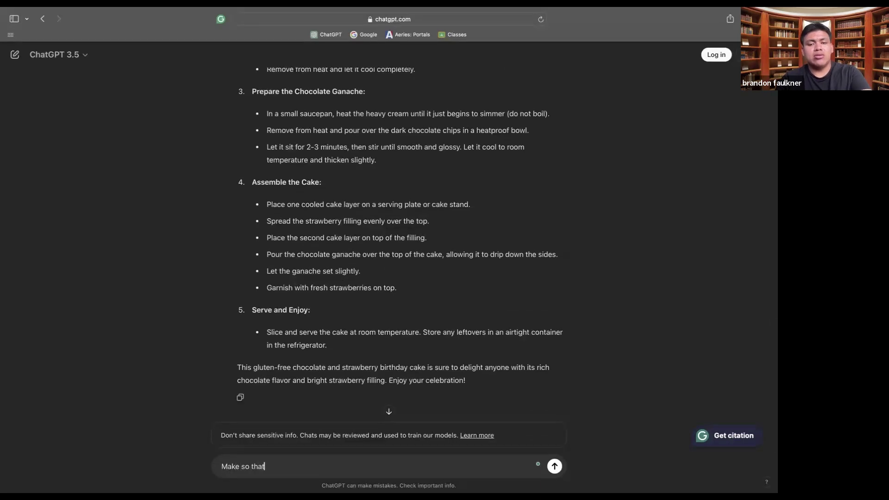
{"action": "type", "text": " there is no st"}
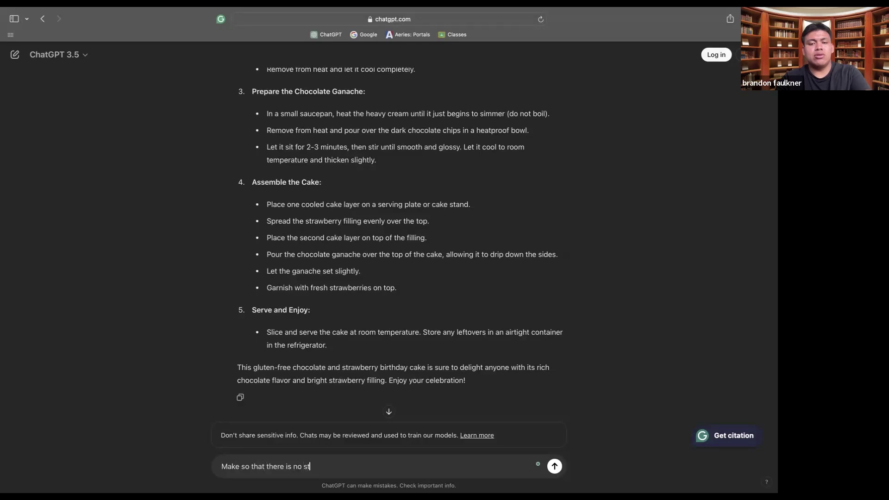
{"action": "type", "text": "rawberry fill"}
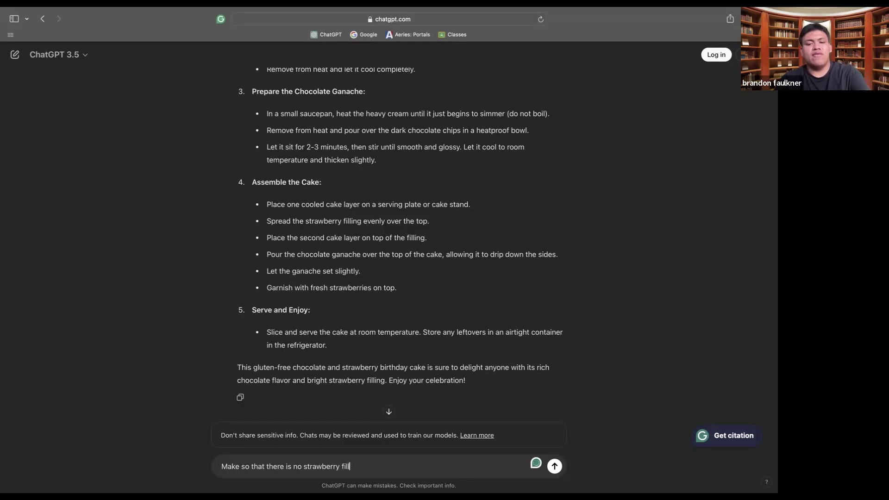
{"action": "type", "text": "ing but st"}
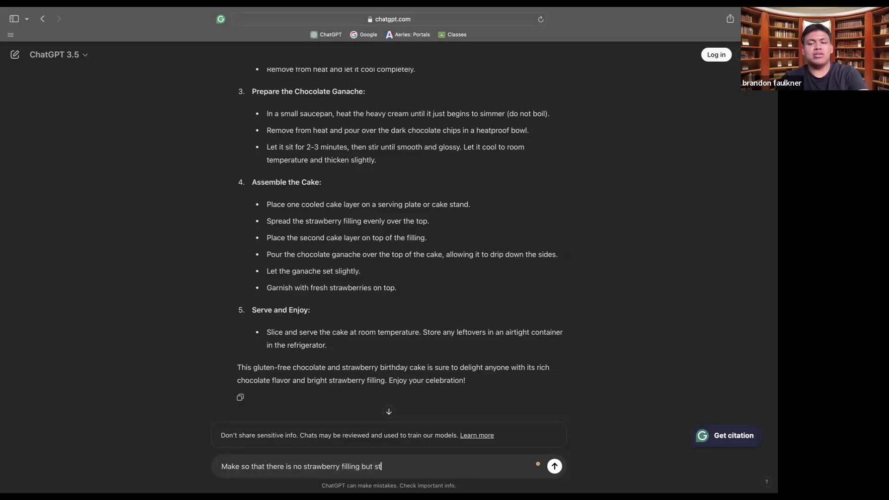
{"action": "type", "text": "arberry"}
{"action": "type", "text": "s are still u"}
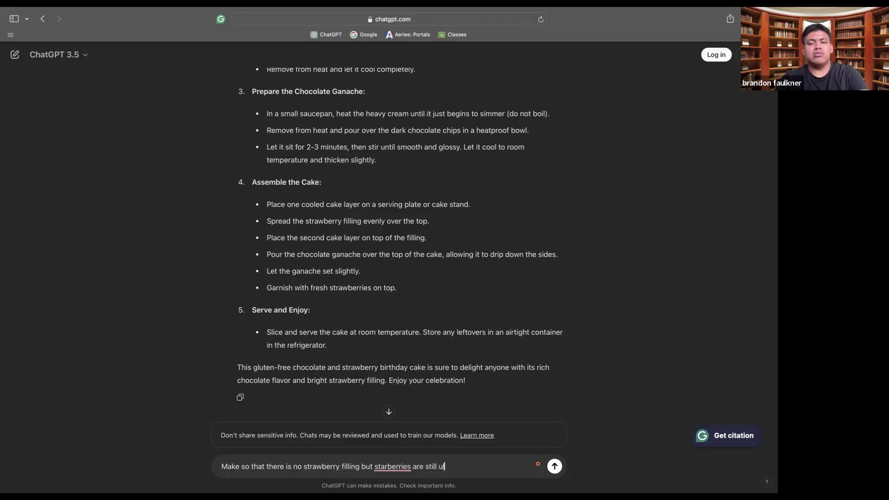
{"action": "type", "text": "ltilized in the recipe"}
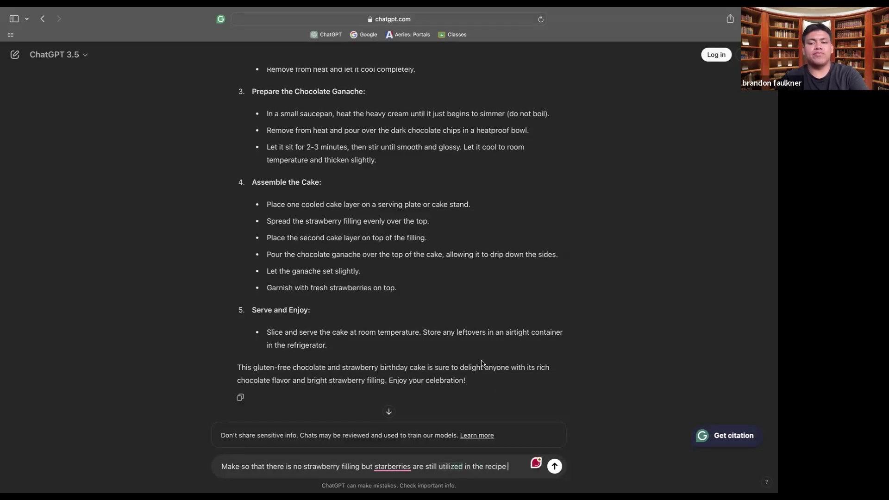
- Send the no-filling follow-up and watch the revised recipe begin generating
{"action": "left_click", "coordinate": [554, 466]}
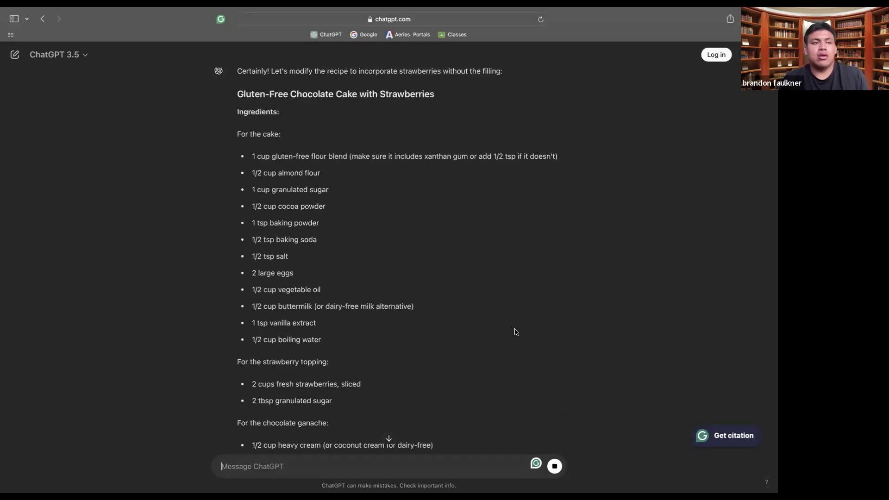
{"action": "scroll", "coordinate": [475, 325], "scroll_direction": "up", "scroll_amount": 2}
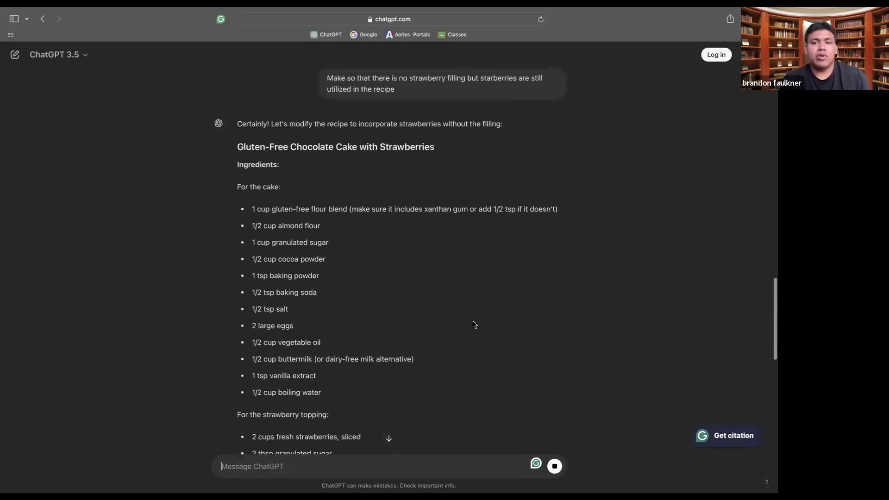
{"action": "scroll", "coordinate": [474, 324], "scroll_direction": "down", "scroll_amount": 1}
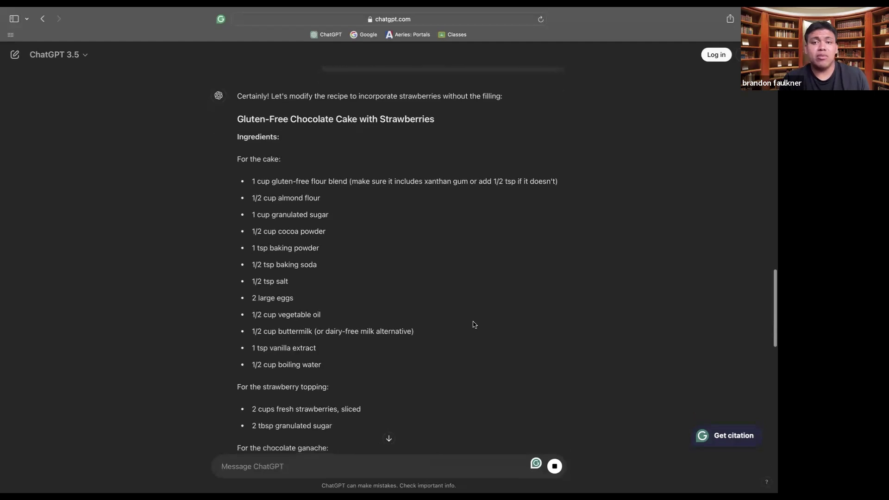
{"action": "scroll", "coordinate": [473, 323], "scroll_direction": "up", "scroll_amount": 1}
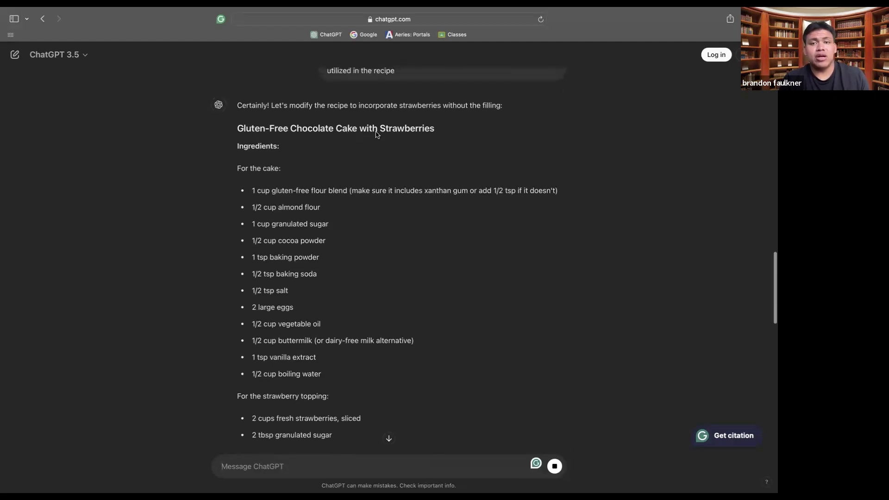
{"action": "scroll", "coordinate": [376, 250], "scroll_direction": "down", "scroll_amount": 2}
- Review the revised recipe's strawberry topping and fresh-strawberry garnish down to 'Serve and Enjoy'
{"action": "scroll", "coordinate": [377, 250], "scroll_direction": "up", "scroll_amount": 1}
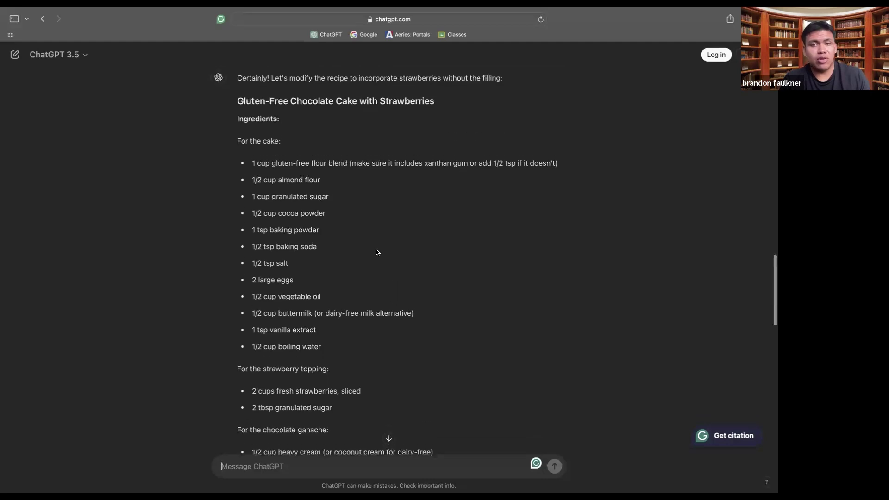
{"action": "scroll", "coordinate": [376, 253], "scroll_direction": "up", "scroll_amount": 3}
{"action": "scroll", "coordinate": [376, 252], "scroll_direction": "down", "scroll_amount": 3}
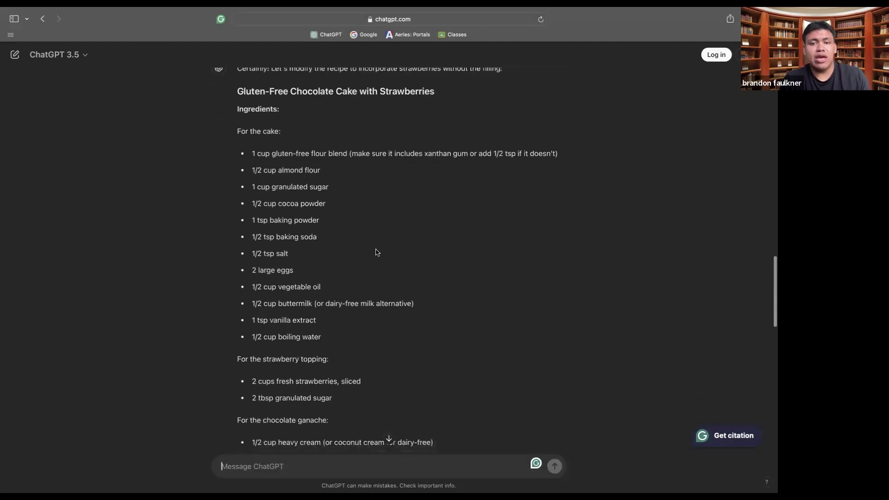
{"action": "scroll", "coordinate": [376, 253], "scroll_direction": "down", "scroll_amount": 5}
{"action": "scroll", "coordinate": [377, 253], "scroll_direction": "up", "scroll_amount": 1}
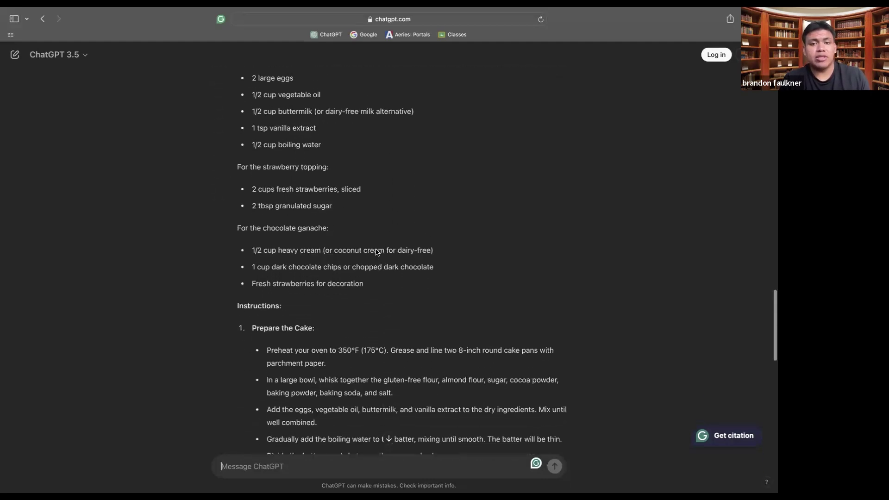
{"action": "scroll", "coordinate": [376, 251], "scroll_direction": "up", "scroll_amount": 3}
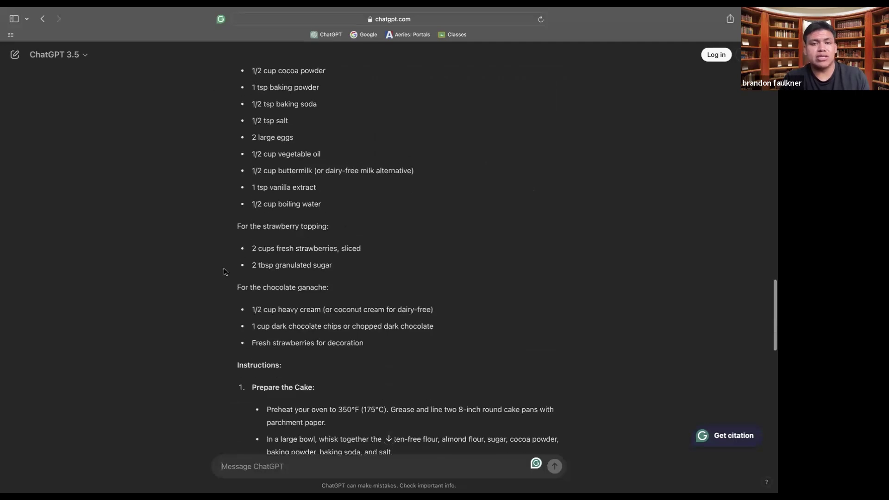
{"action": "scroll", "coordinate": [363, 231], "scroll_direction": "down", "scroll_amount": 7}
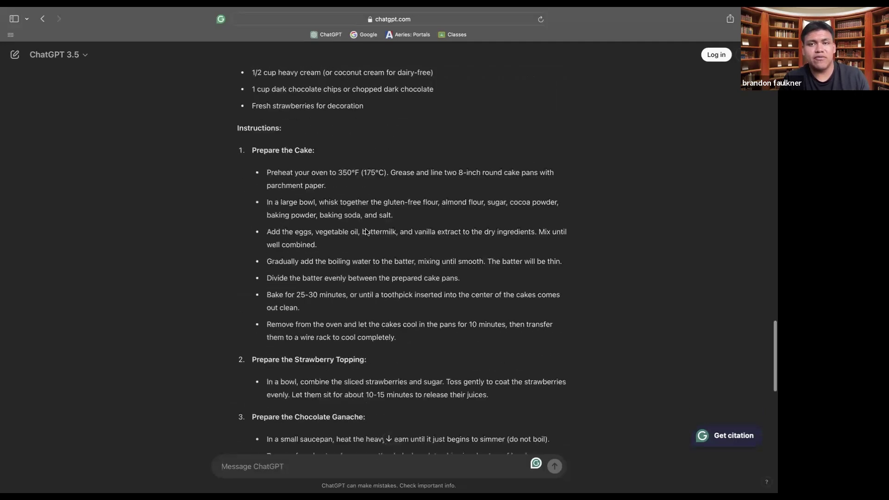
{"action": "scroll", "coordinate": [366, 231], "scroll_direction": "down", "scroll_amount": 6}
{"action": "scroll", "coordinate": [366, 232], "scroll_direction": "up", "scroll_amount": 13}
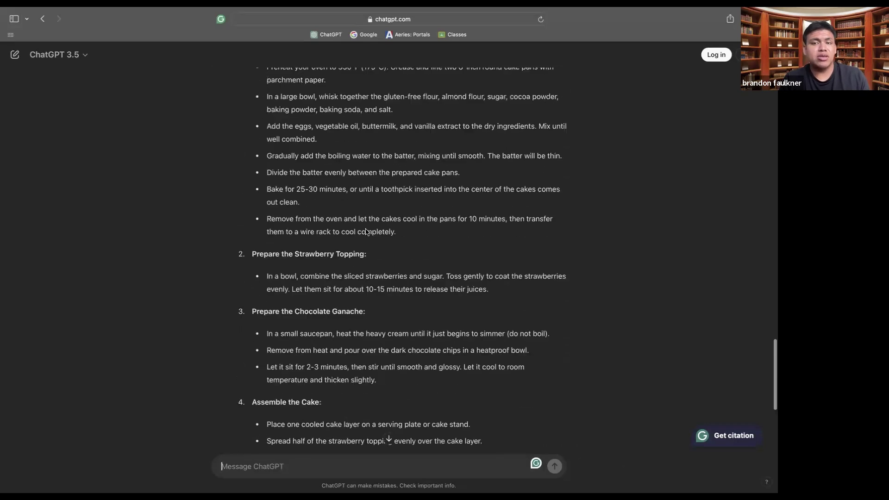
{"action": "scroll", "coordinate": [367, 231], "scroll_direction": "up", "scroll_amount": 5}
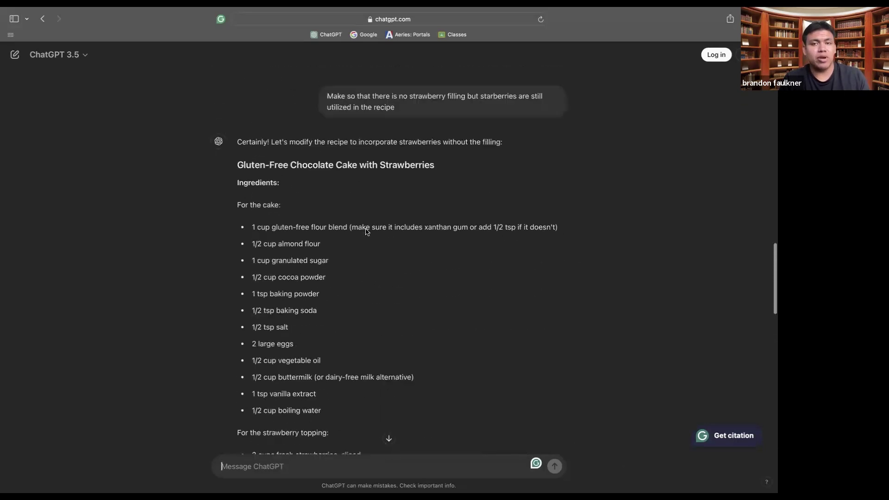
{"action": "scroll", "coordinate": [366, 228], "scroll_direction": "down", "scroll_amount": 15}
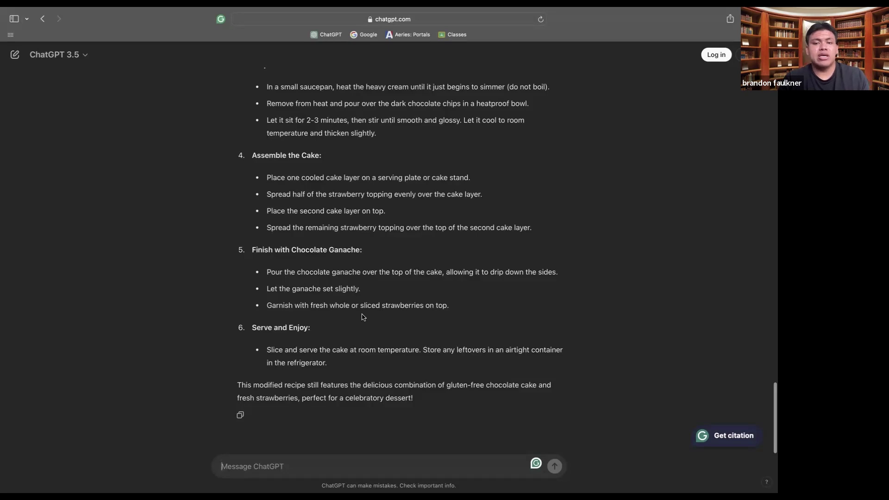
- Send a request to learn Spain's Spanish and why it uses vosotros while Mexican Spanish doesn't
{"action": "type", "text": "Hi"}
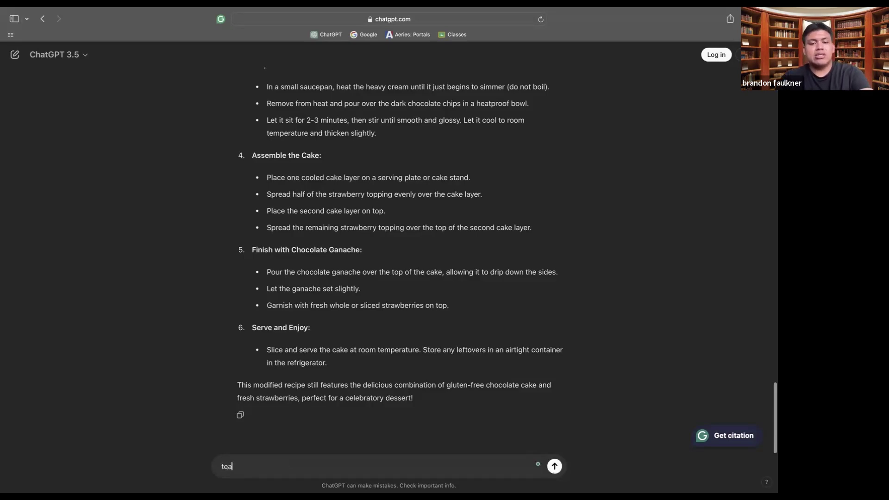
{"action": "key", "text": "BackSpace"}
{"action": "key", "text": "BackSpace"}
{"action": "type", "text": "Teach me "}
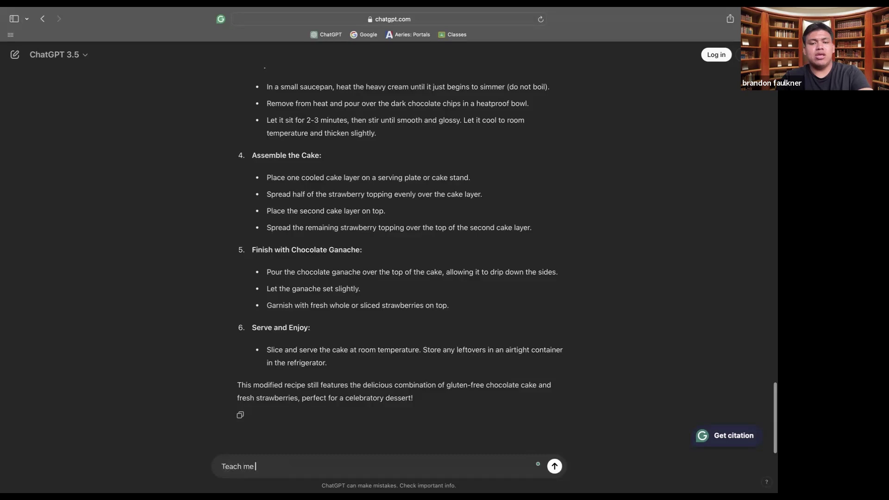
{"action": "type", "text": "the spanish cl"}
{"action": "key", "text": "BackSpace"}
{"action": "key", "text": "BackSpace"}
{"action": "key", "text": "BackSpace"}
{"action": "key", "text": "BackSpace"}
{"action": "key", "text": "BackSpace"}
{"action": "key", "text": "BackSpace"}
{"action": "key", "text": "BackSpace"}
{"action": "key", "text": "BackSpace"}
{"action": "key", "text": "BackSpace"}
{"action": "key", "text": "BackSpace"}
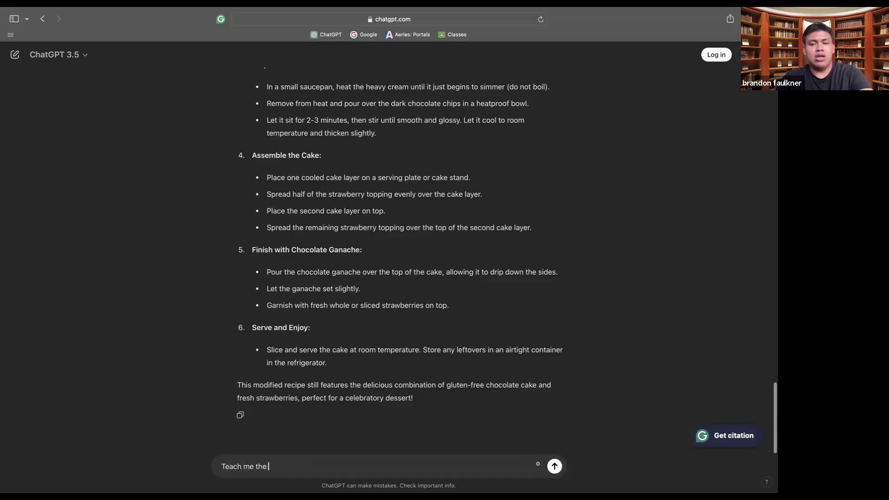
{"action": "type", "text": "Spain versio"}
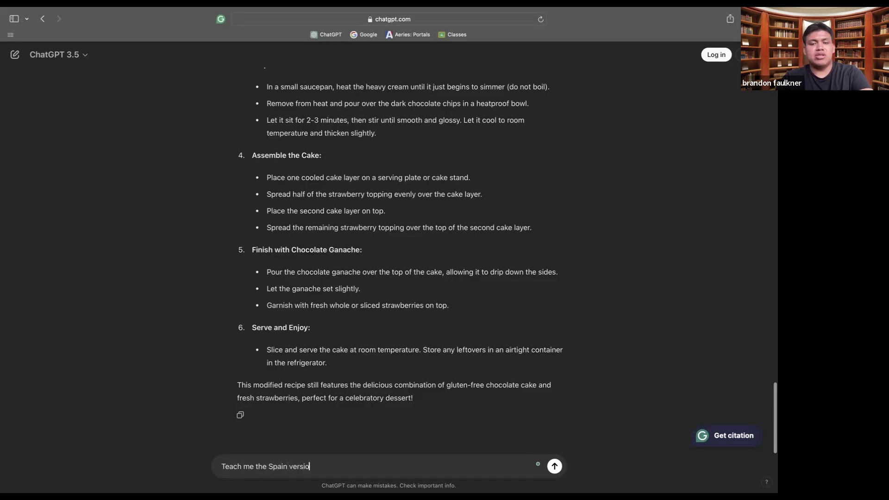
{"action": "type", "text": "n of spanish and "}
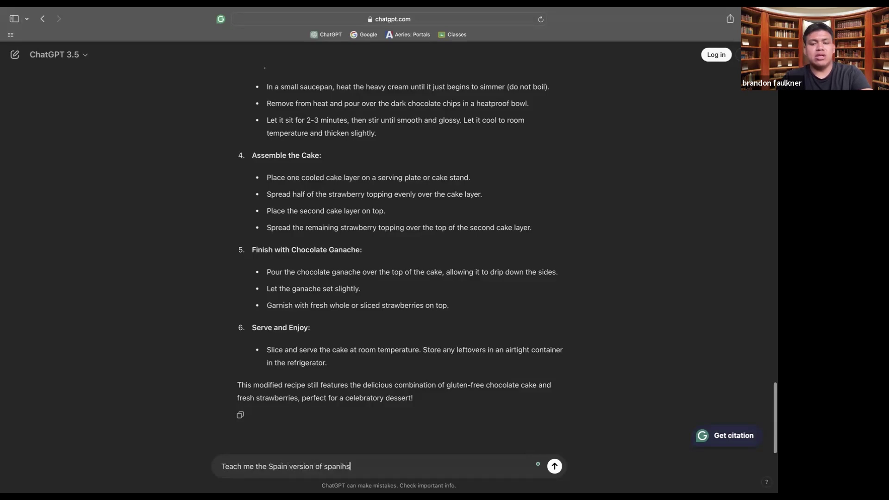
{"action": "type", "text": "help me un"}
{"action": "type", "text": "der"}
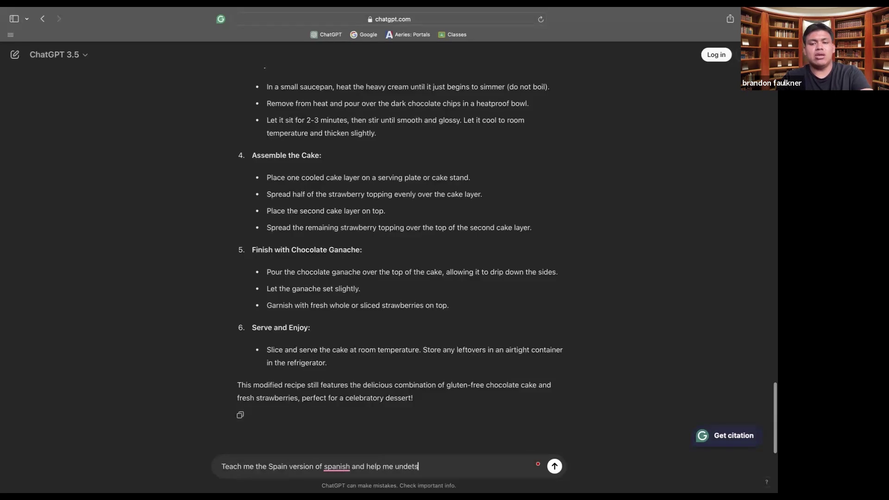
{"action": "type", "text": "stand why they use the con"}
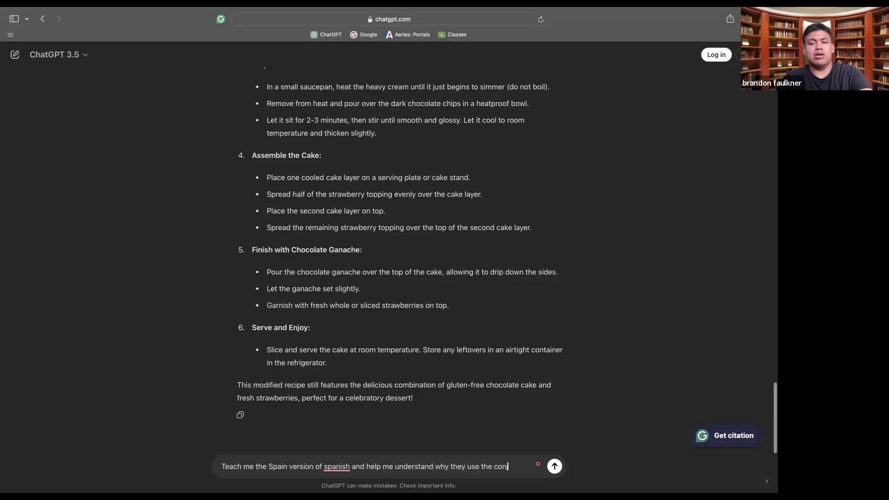
{"action": "type", "text": "jucation of"}
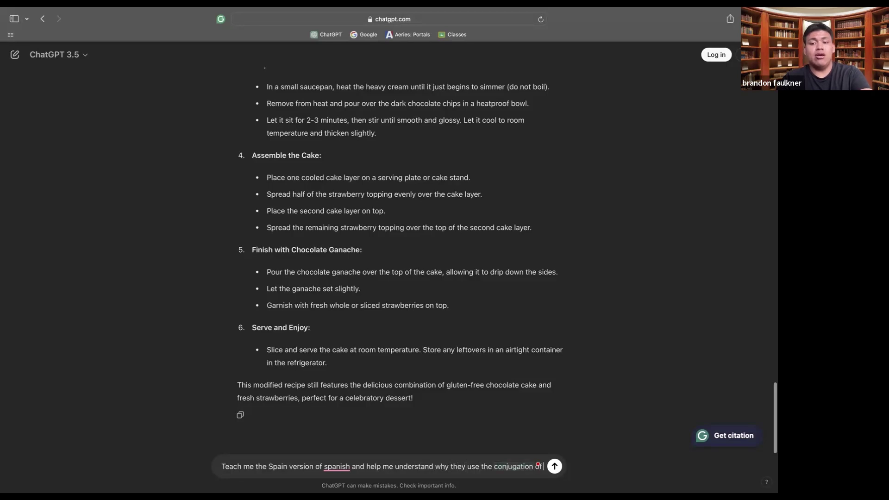
{"action": "type", "text": " Vosot"}
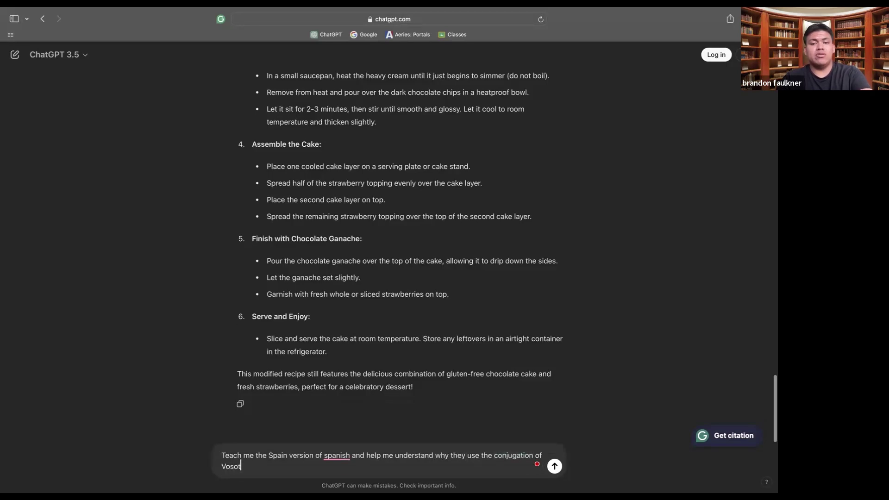
{"action": "type", "text": "ros instead of Mexican "}
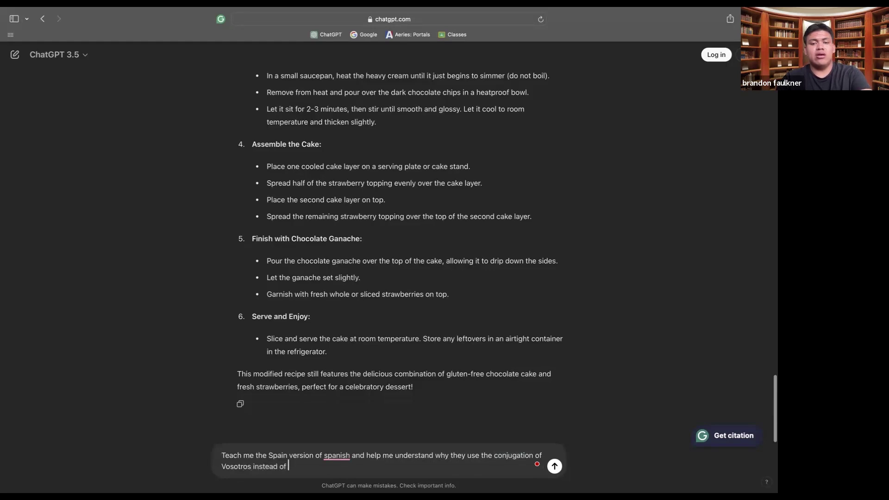
{"action": "type", "text": "Spanish and "}
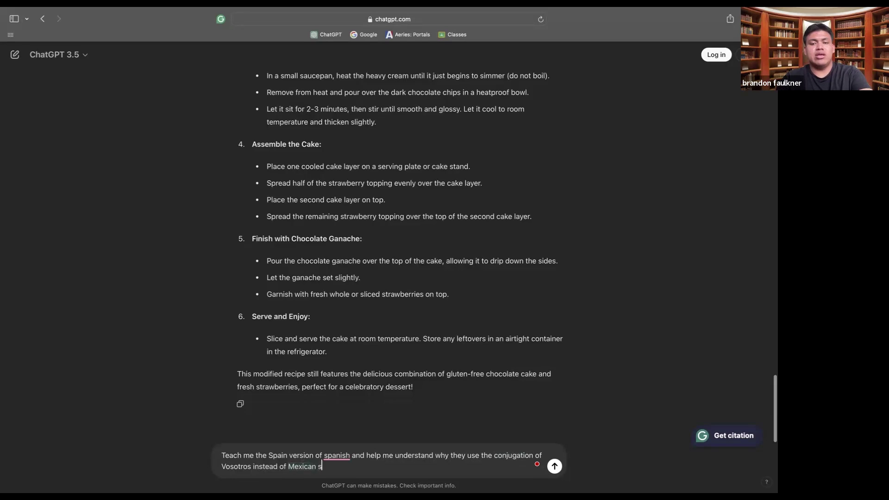
{"action": "type", "text": "their"}
{"action": "key", "text": "BackSpace"}
{"action": "key", "text": "BackSpace"}
{"action": "key", "text": "BackSpace"}
{"action": "key", "text": "BackSpace"}
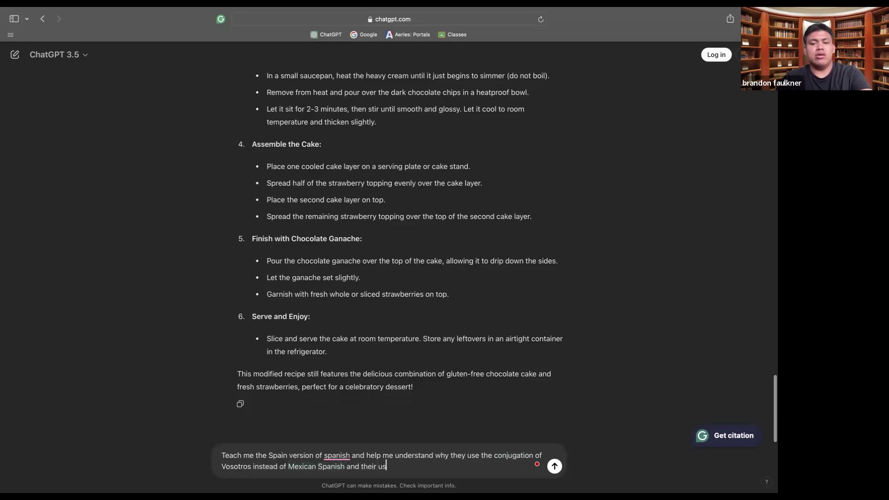
{"action": "key", "text": "BackSpace"}
{"action": "key", "text": "BackSpace"}
{"action": "key", "text": "BackSpace"}
{"action": "key", "text": "BackSpace"}
{"action": "key", "text": "BackSpace"}
{"action": "key", "text": "BackSpace"}
{"action": "type", "text": "why they don't ud"}
{"action": "key", "text": "BackSpace"}
{"action": "type", "text": "se vo"}
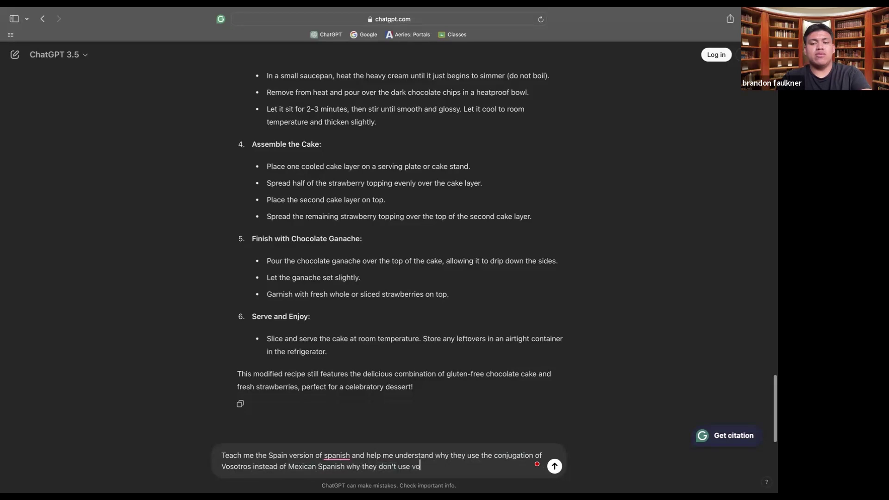
{"action": "type", "text": "sotros"}
{"action": "key", "text": "Return"}
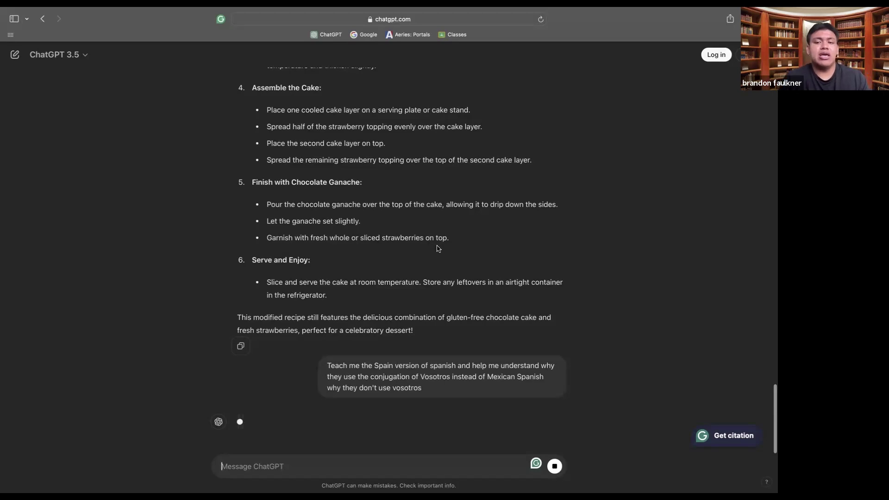
- Copy the stalled vosotros question into the message box, stop the pending reply, and resend it
{"action": "triple_click", "coordinate": [420, 371]}
{"action": "left_click", "coordinate": [466, 374]}
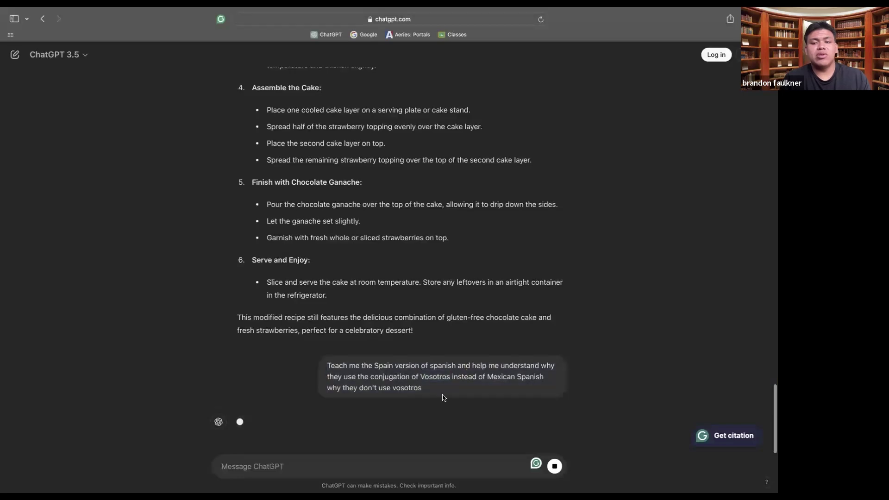
{"action": "left_click_drag", "start_coordinate": [422, 388], "coordinate": [327, 367]}
{"action": "key", "text": "super+c"}
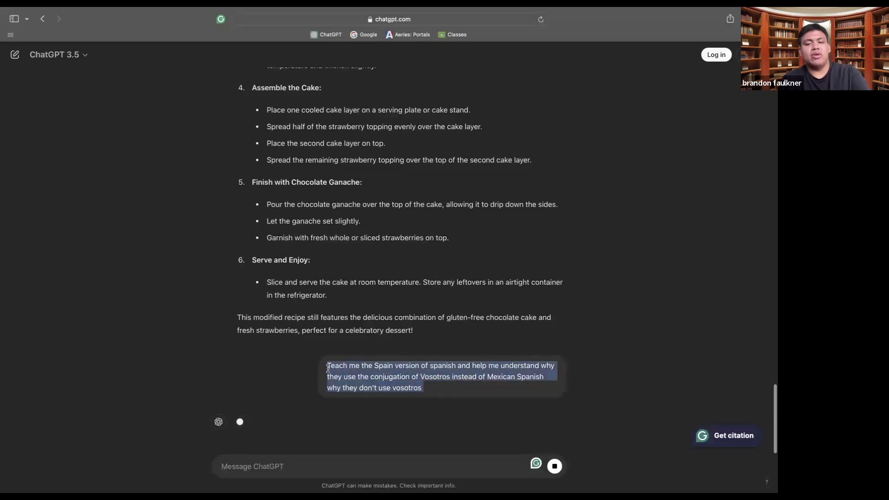
{"action": "left_click", "coordinate": [262, 471]}
{"action": "key", "text": "super+v"}
{"action": "key", "text": "shift+Return"}
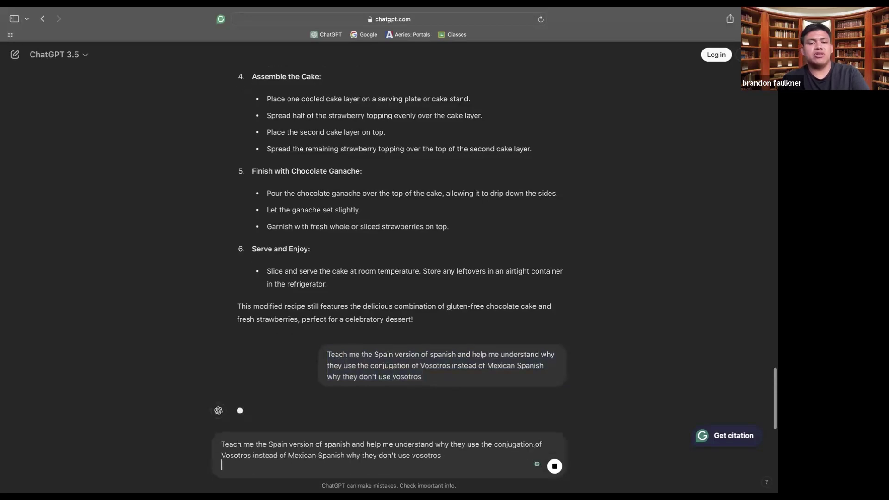
{"action": "key", "text": "BackSpace"}
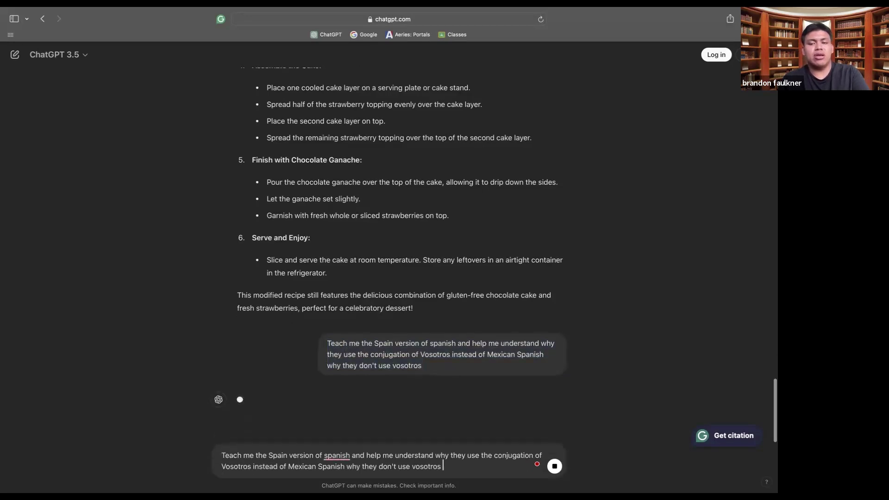
{"action": "left_click", "coordinate": [555, 466]}
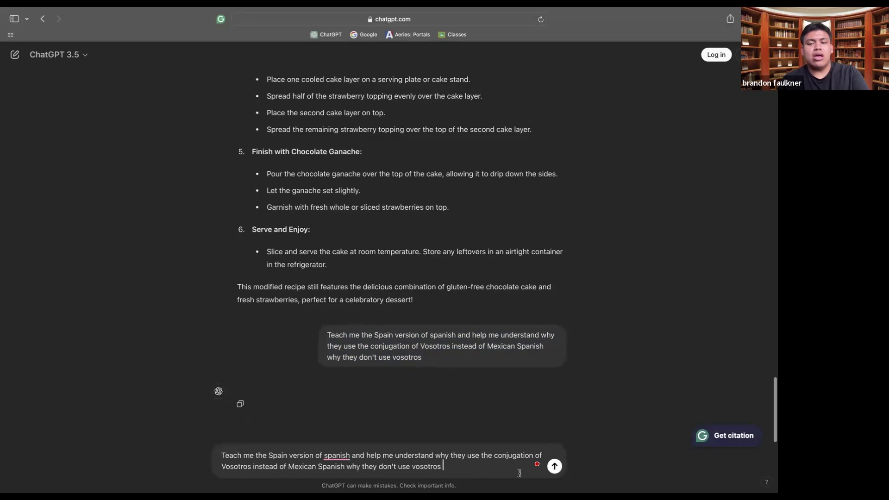
{"action": "left_click", "coordinate": [554, 466]}
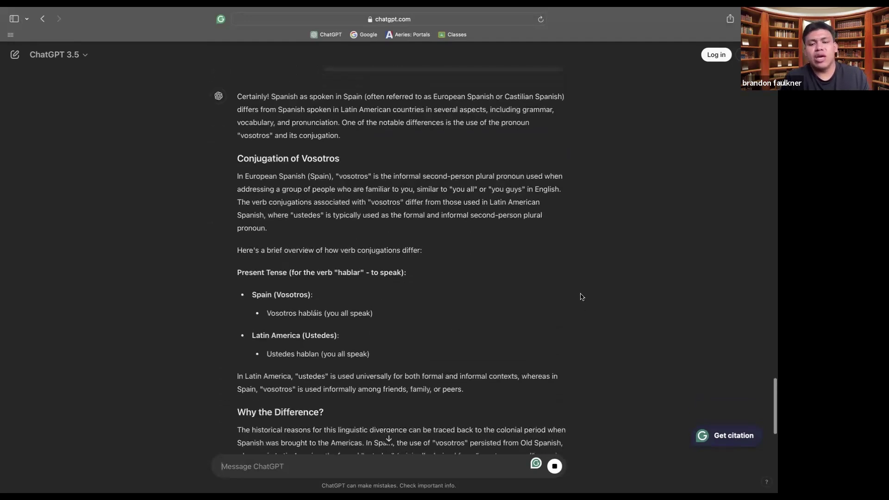
{"action": "scroll", "coordinate": [582, 297], "scroll_direction": "up", "scroll_amount": 3}
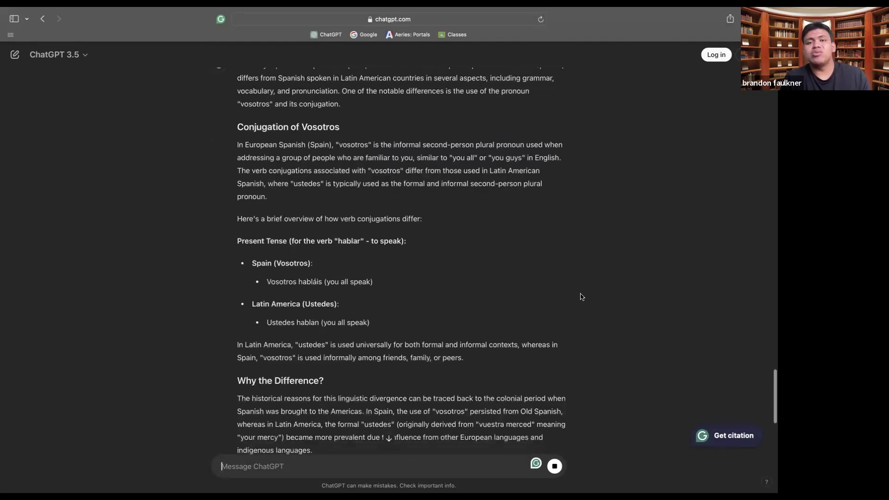
{"action": "scroll", "coordinate": [581, 296], "scroll_direction": "up", "scroll_amount": 1}
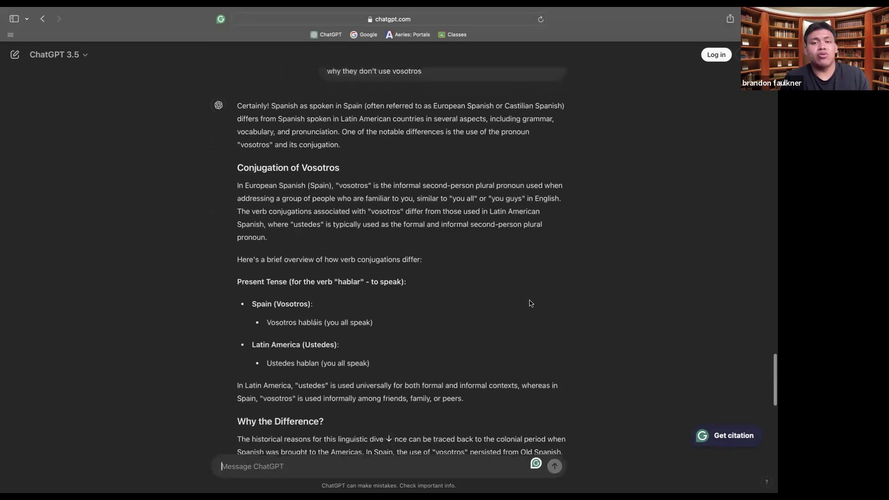
{"action": "scroll", "coordinate": [531, 303], "scroll_direction": "down", "scroll_amount": 2}
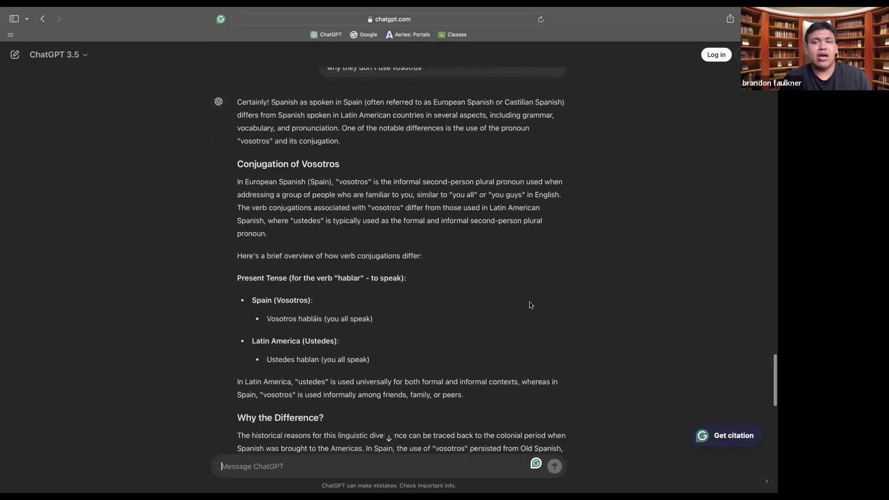
{"action": "scroll", "coordinate": [531, 303], "scroll_direction": "down", "scroll_amount": 3}
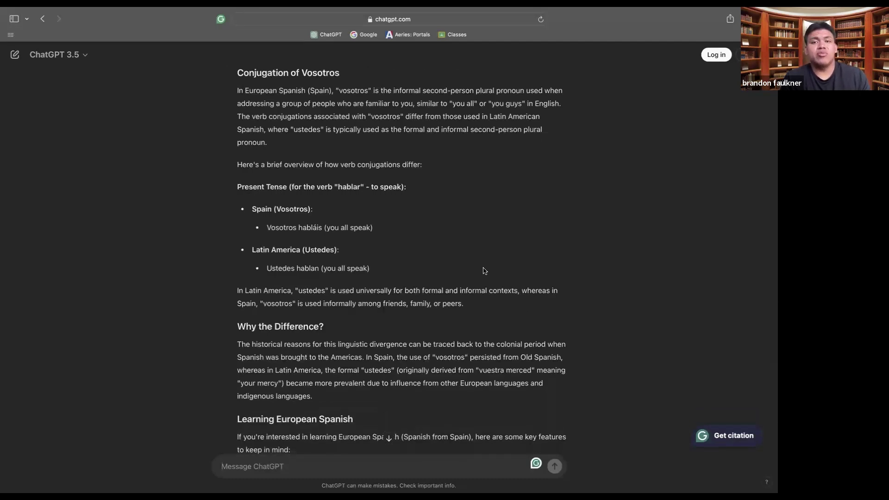
{"action": "scroll", "coordinate": [467, 230], "scroll_direction": "up", "scroll_amount": 1}
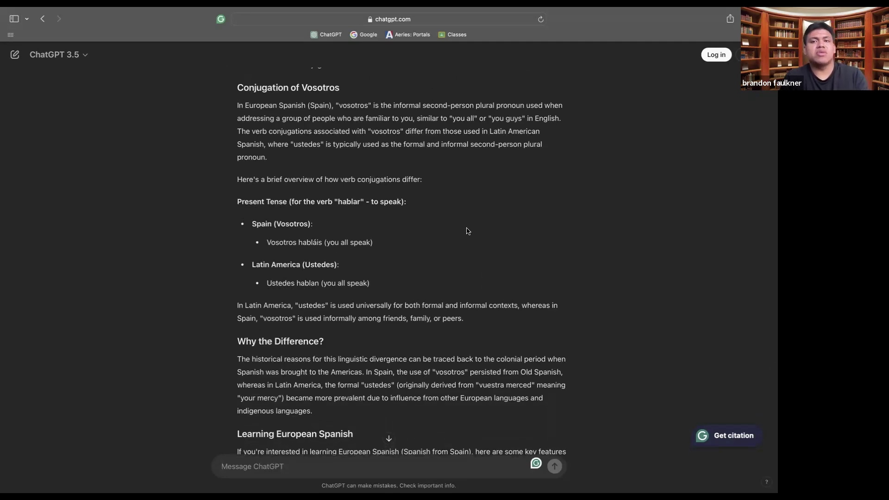
{"action": "scroll", "coordinate": [468, 231], "scroll_direction": "down", "scroll_amount": 1}
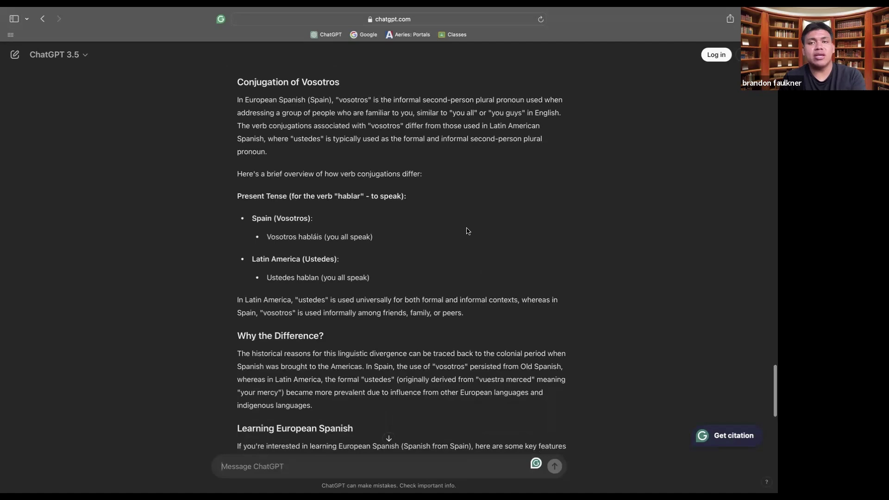
{"action": "scroll", "coordinate": [468, 231], "scroll_direction": "down", "scroll_amount": 1}
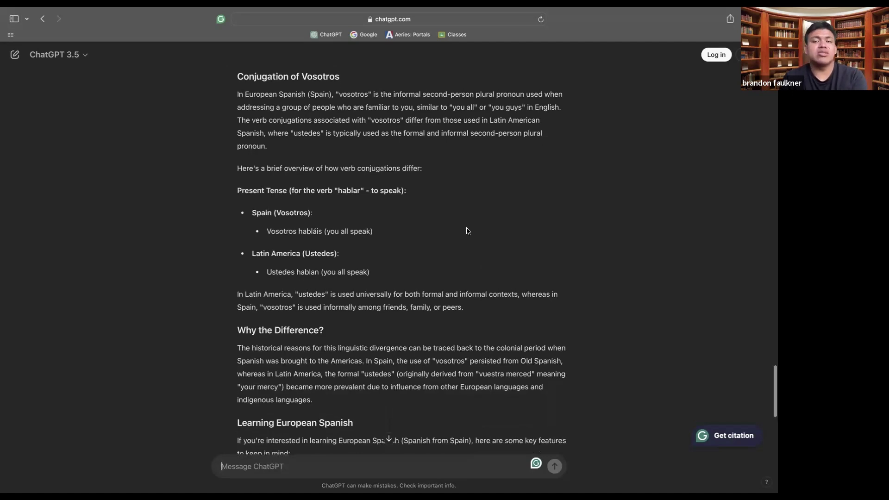
{"action": "scroll", "coordinate": [467, 230], "scroll_direction": "up", "scroll_amount": 1}
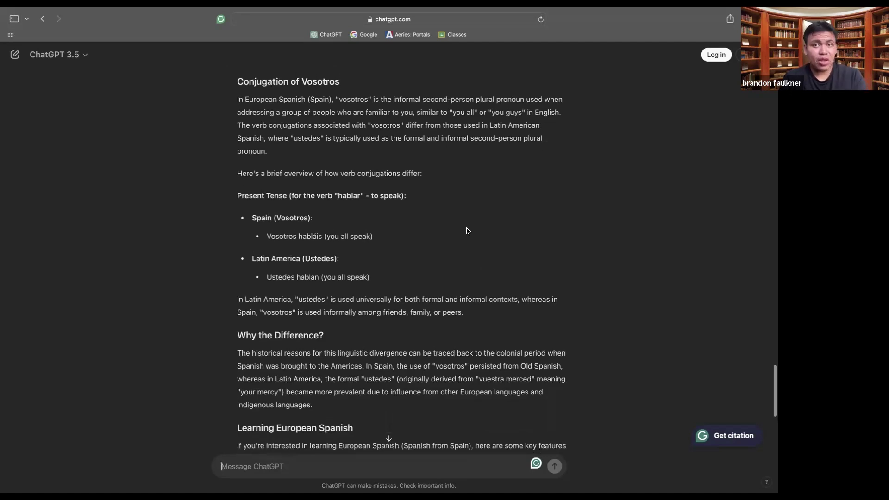
{"action": "scroll", "coordinate": [468, 230], "scroll_direction": "up", "scroll_amount": 1}
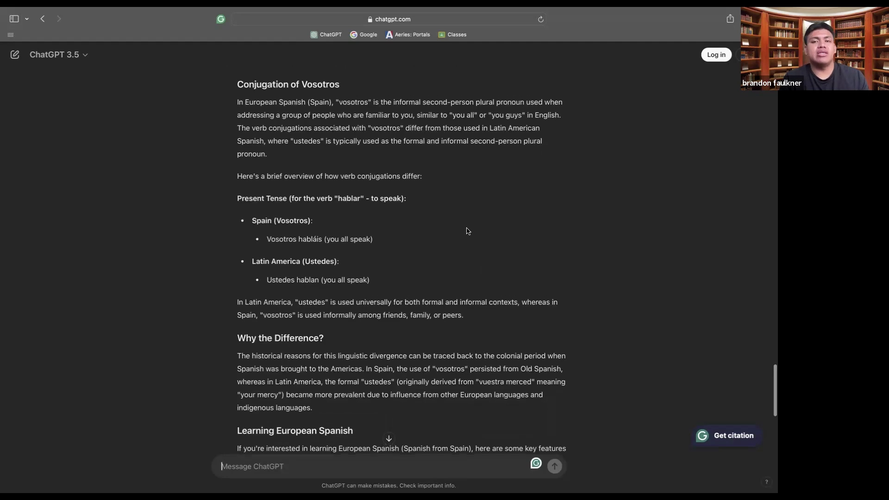
{"action": "scroll", "coordinate": [468, 231], "scroll_direction": "down", "scroll_amount": 1}
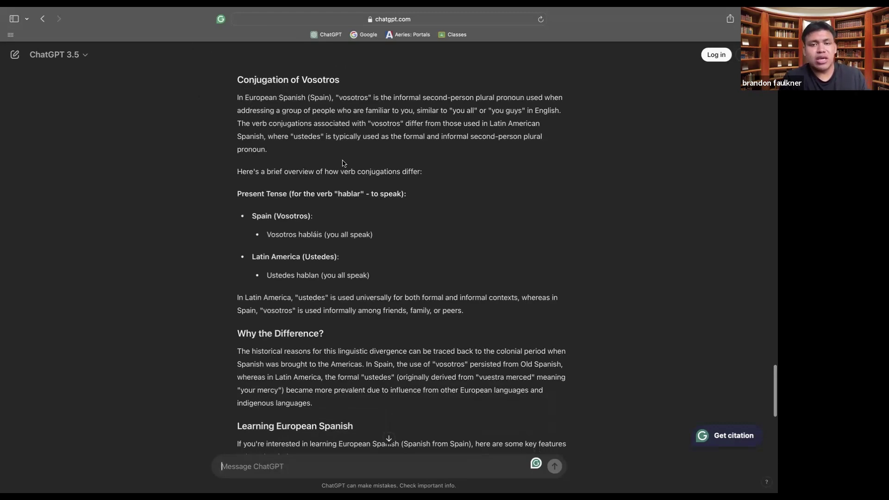
{"action": "scroll", "coordinate": [306, 189], "scroll_direction": "down", "scroll_amount": 3}
{"action": "scroll", "coordinate": [306, 188], "scroll_direction": "down", "scroll_amount": 5}
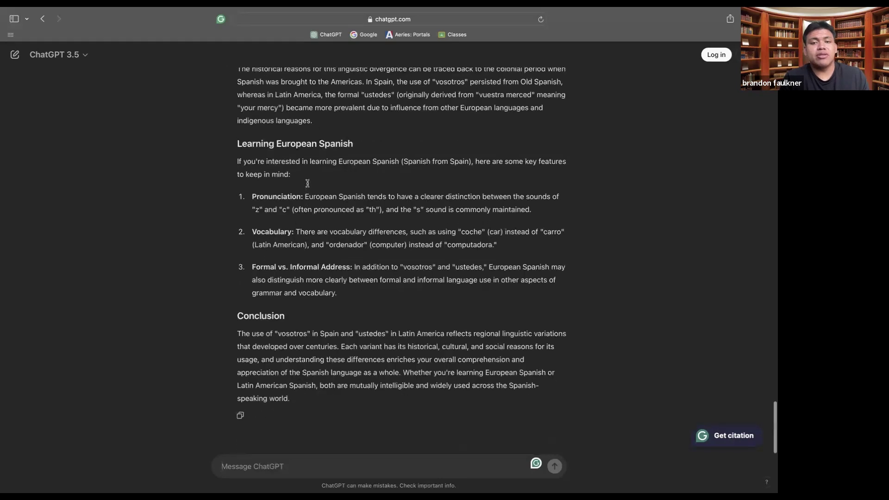
{"action": "scroll", "coordinate": [307, 183], "scroll_direction": "up", "scroll_amount": 3}
{"action": "scroll", "coordinate": [307, 183], "scroll_direction": "up", "scroll_amount": 2}
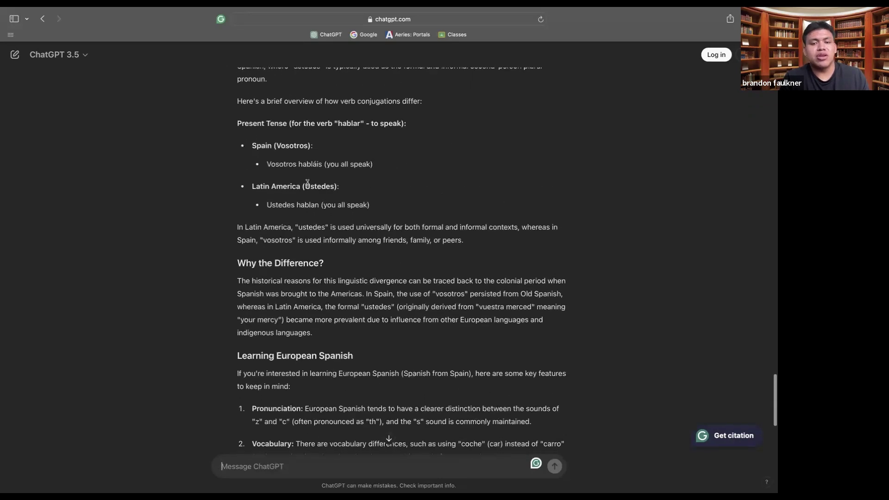
{"action": "scroll", "coordinate": [308, 184], "scroll_direction": "down", "scroll_amount": 5}
{"action": "scroll", "coordinate": [308, 184], "scroll_direction": "up", "scroll_amount": 2}
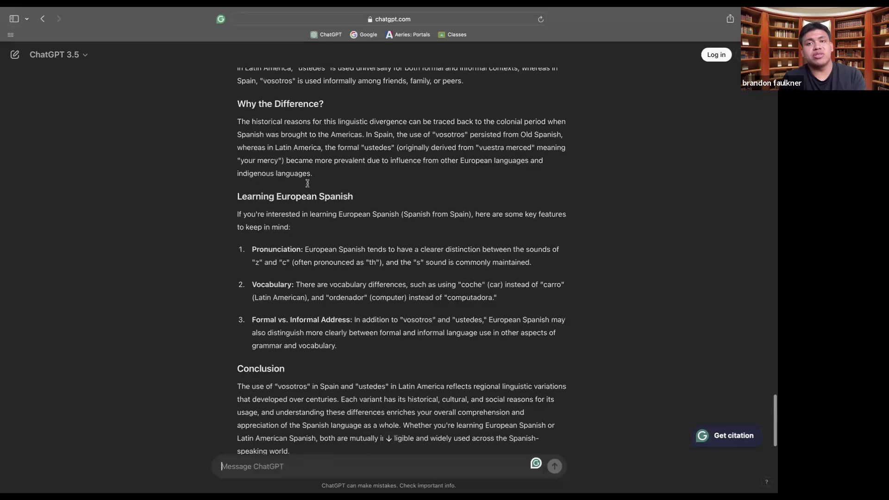
{"action": "scroll", "coordinate": [307, 185], "scroll_direction": "up", "scroll_amount": 4}
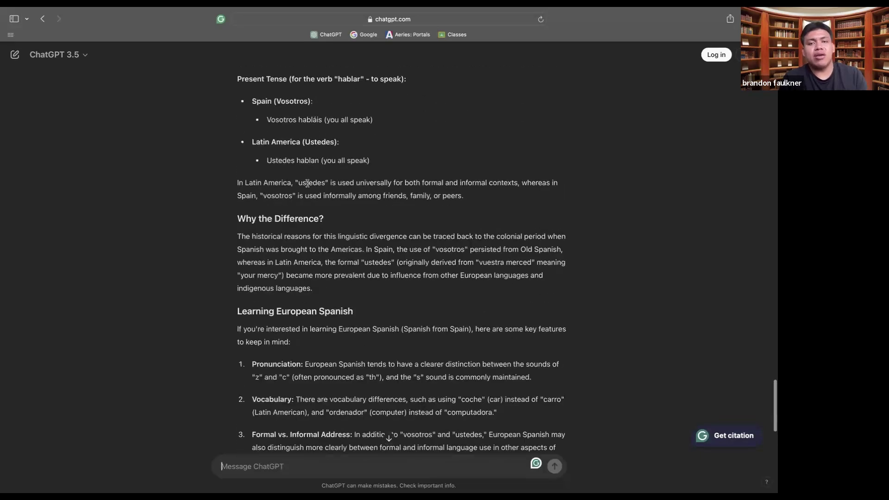
{"action": "scroll", "coordinate": [308, 184], "scroll_direction": "down", "scroll_amount": 6}
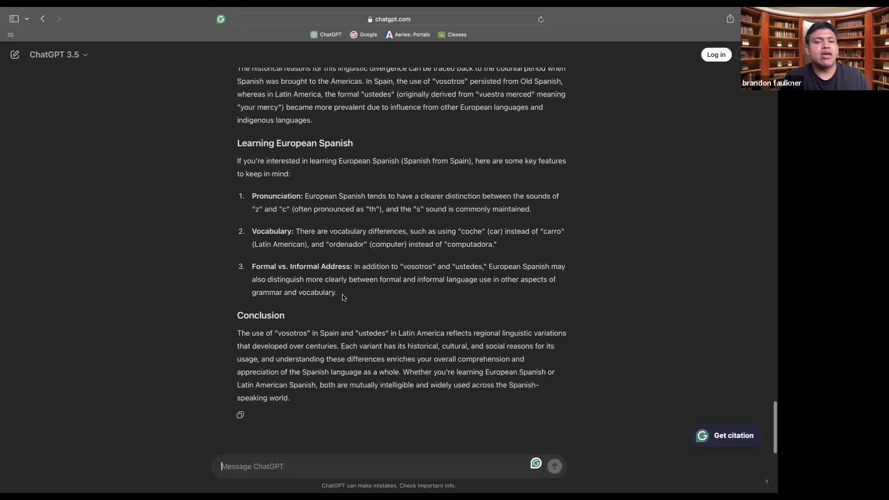
- Send 'give examples of when vosotros should be used' to ChatGPT
{"action": "type", "text": "give exa"}
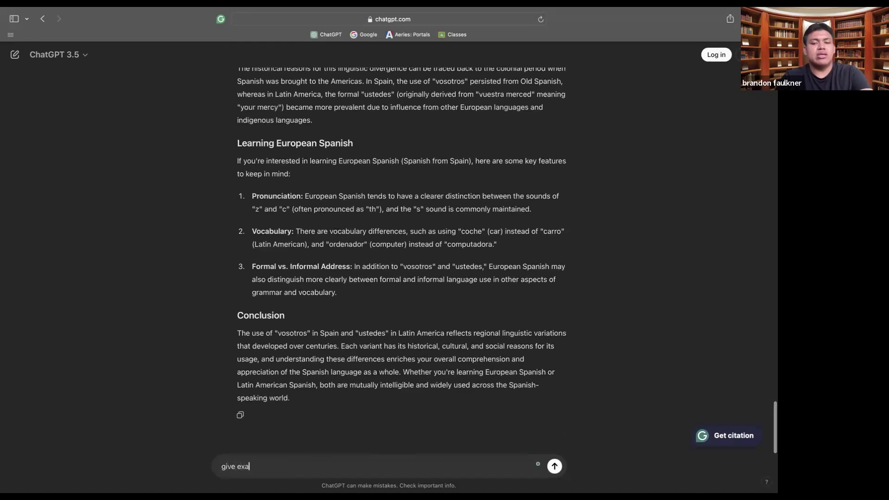
{"action": "type", "text": "mple"}
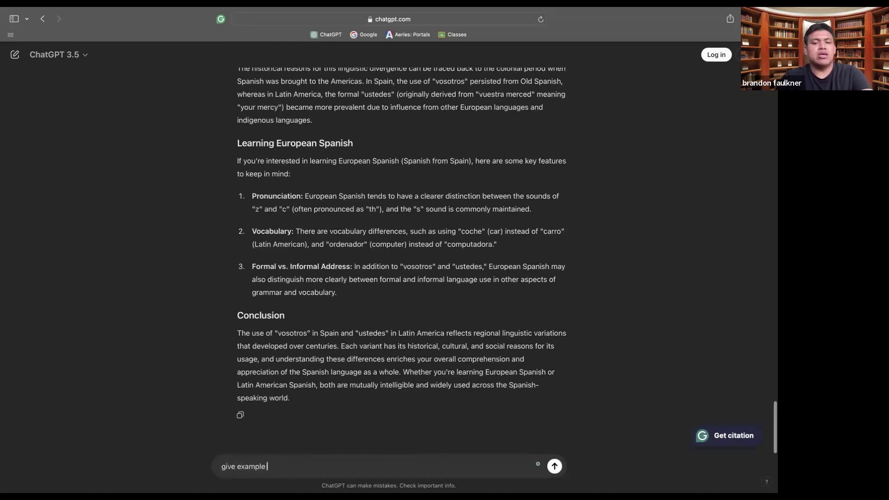
{"action": "type", "text": " is of when"}
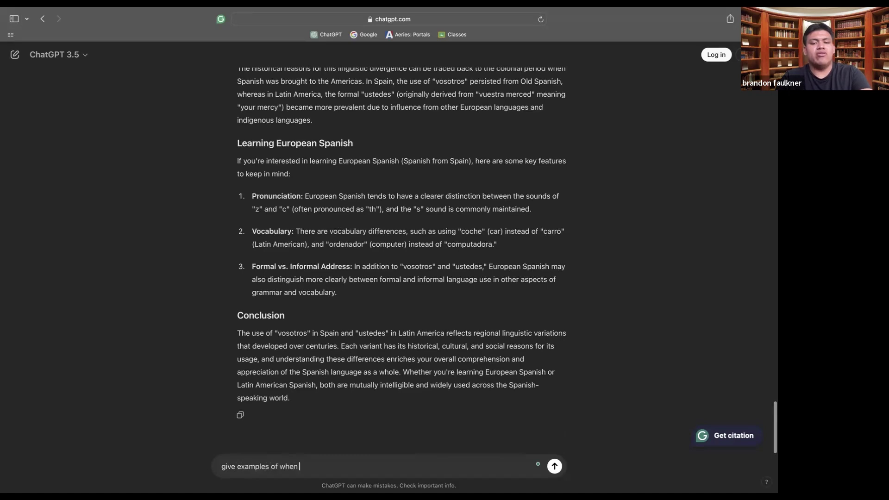
{"action": "type", "text": " vosotros should be used"}
{"action": "key", "text": "Return"}
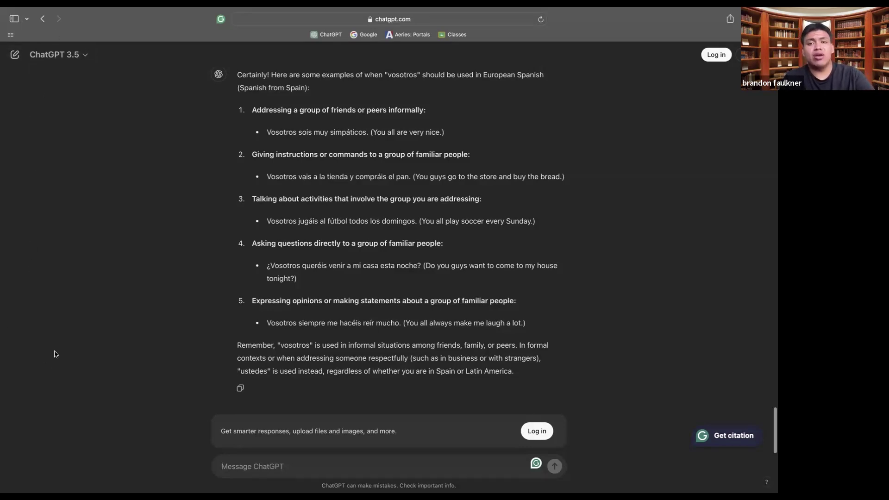
- Go from the ChatGPT 3.5 model menu's Sign up option to the Create an account email field
{"action": "left_click", "coordinate": [56, 60]}
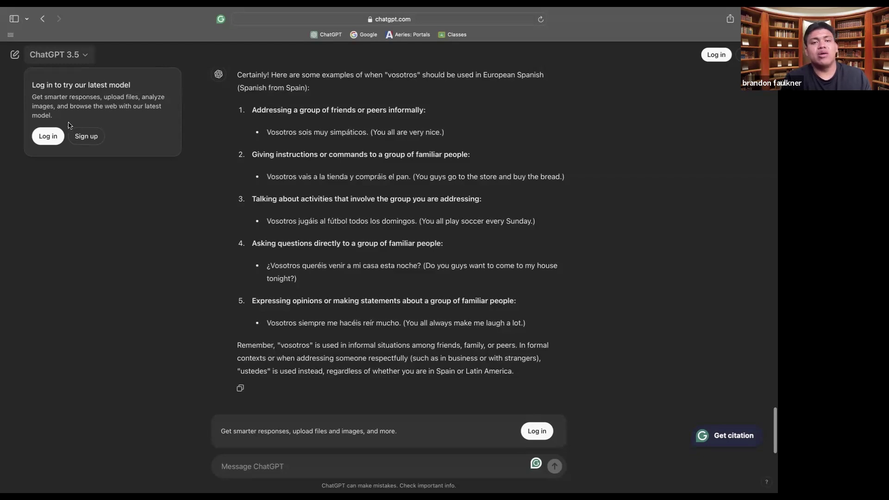
{"action": "left_click", "coordinate": [87, 137]}
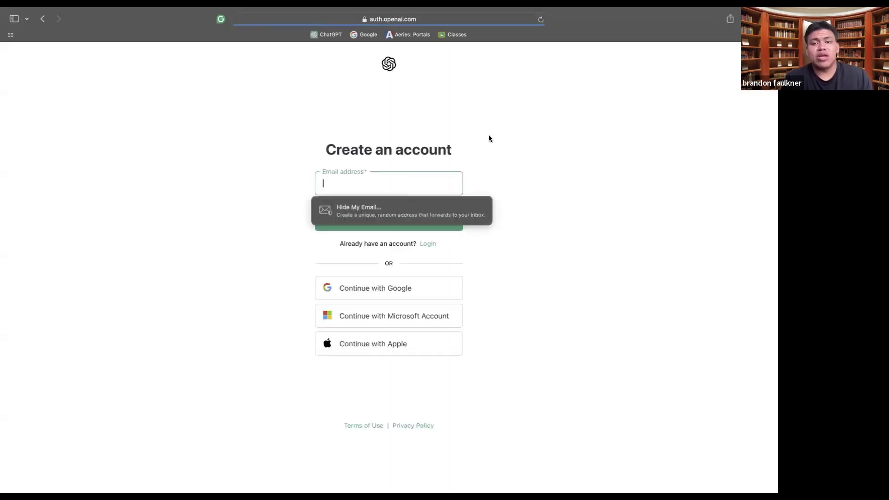
{"action": "left_click", "coordinate": [481, 143]}
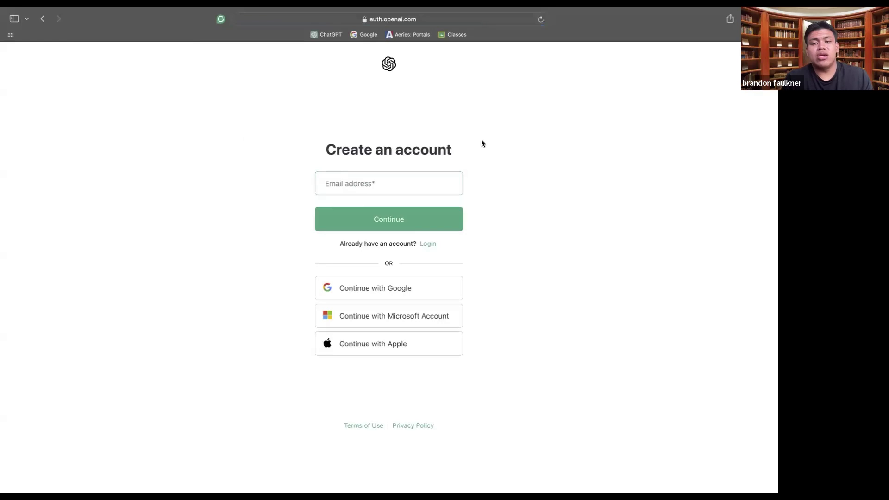
{"action": "left_click", "coordinate": [369, 178]}
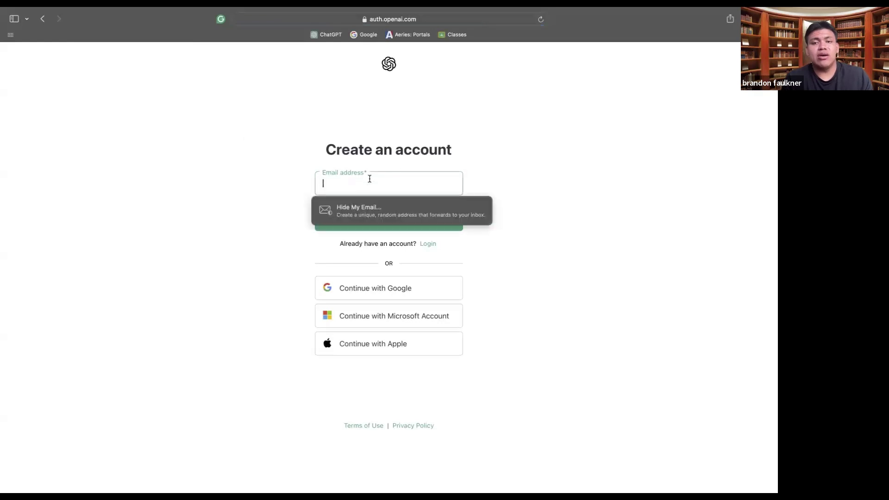
{"action": "left_click", "coordinate": [449, 138]}
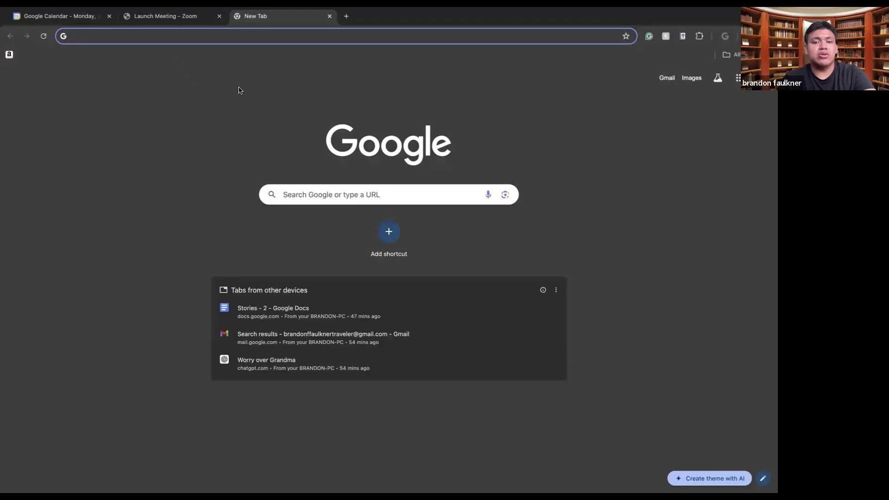
- Reload chat.openai.com and bring up the offer to try the latest model
{"action": "left_click", "coordinate": [138, 37]}
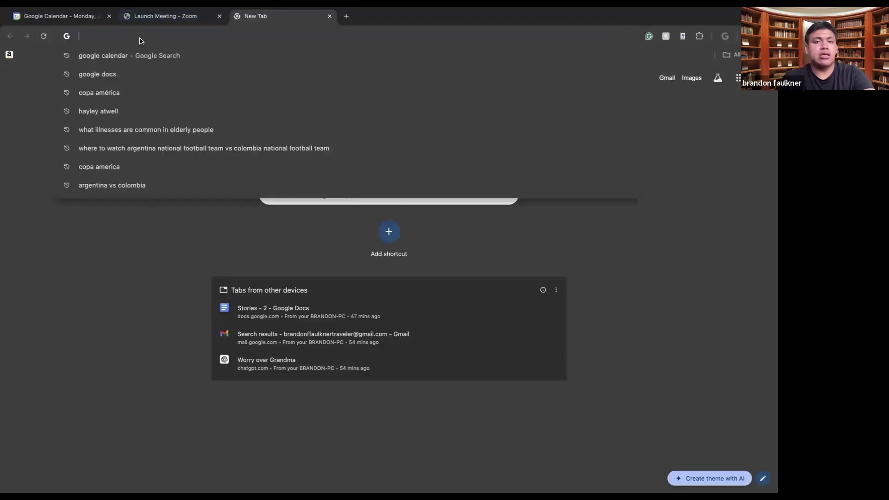
{"action": "type", "text": "chat.openai.com"}
{"action": "key", "text": "Return"}
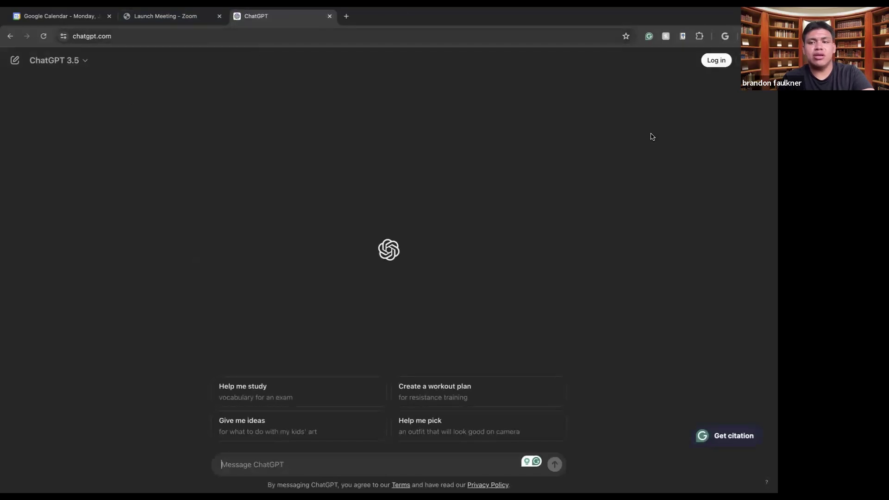
{"action": "left_click", "coordinate": [85, 61]}
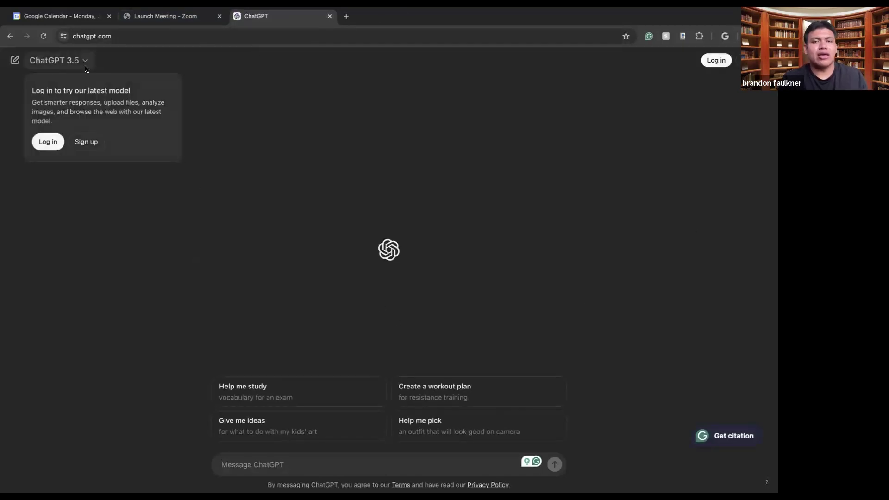
- Search Google for 'chatgpt 4o price' in a new tab
{"action": "left_click", "coordinate": [346, 17]}
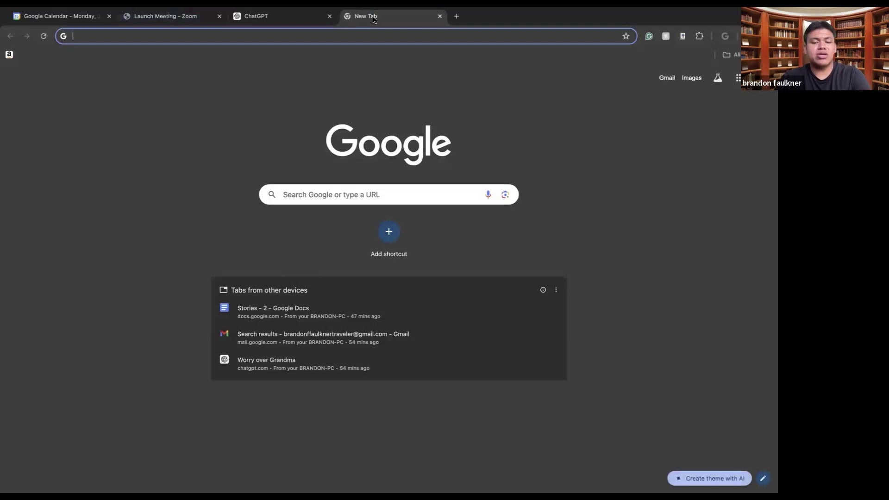
{"action": "type", "text": "chathpt"}
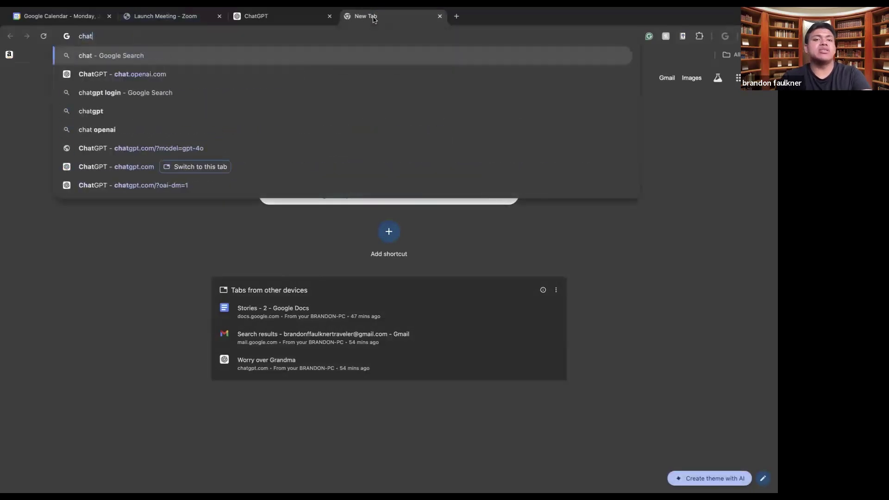
{"action": "key", "text": "BackSpace"}
{"action": "key", "text": "BackSpace"}
{"action": "key", "text": "BackSpace"}
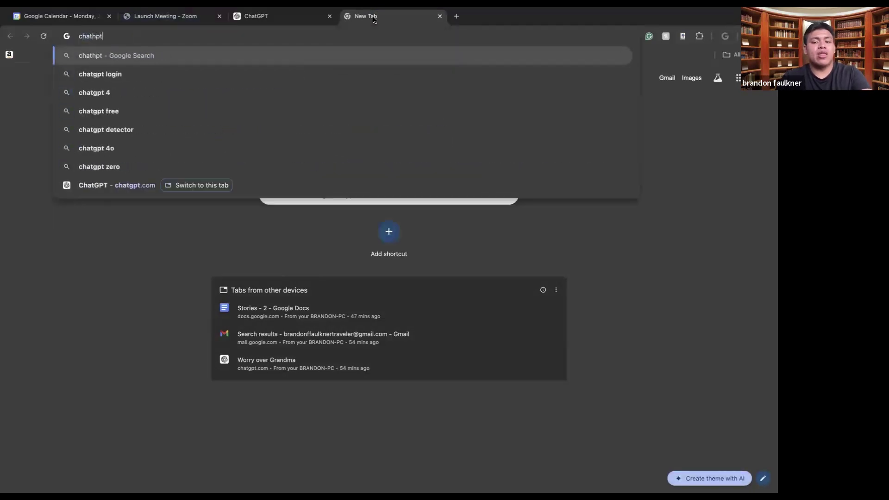
{"action": "type", "text": "gpt"}
{"action": "key", "text": "BackSpace"}
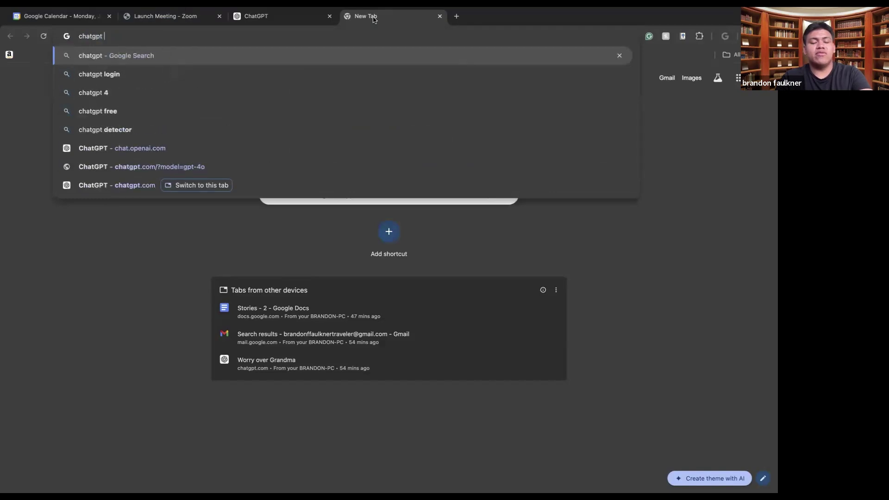
{"action": "type", "text": "40"}
{"action": "key", "text": "BackSpace"}
{"action": "key", "text": "BackSpace"}
{"action": "type", "text": "o "}
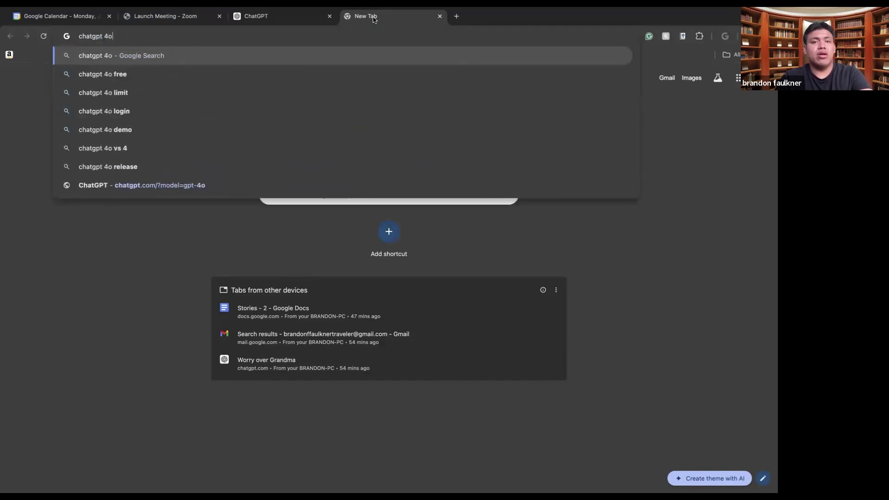
{"action": "type", "text": "price"}
{"action": "key", "text": "Return"}
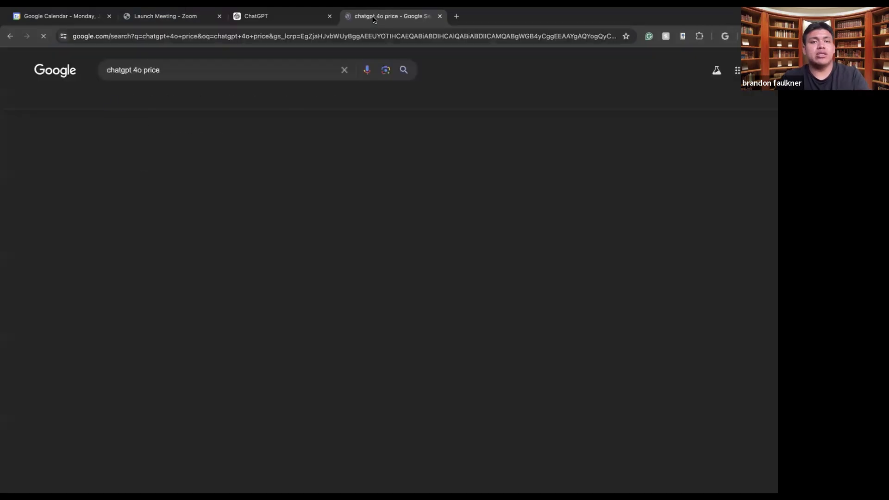
- Open the ChatGPT Pricing result and view the Free plan at $0/month
{"action": "left_click", "coordinate": [141, 149]}
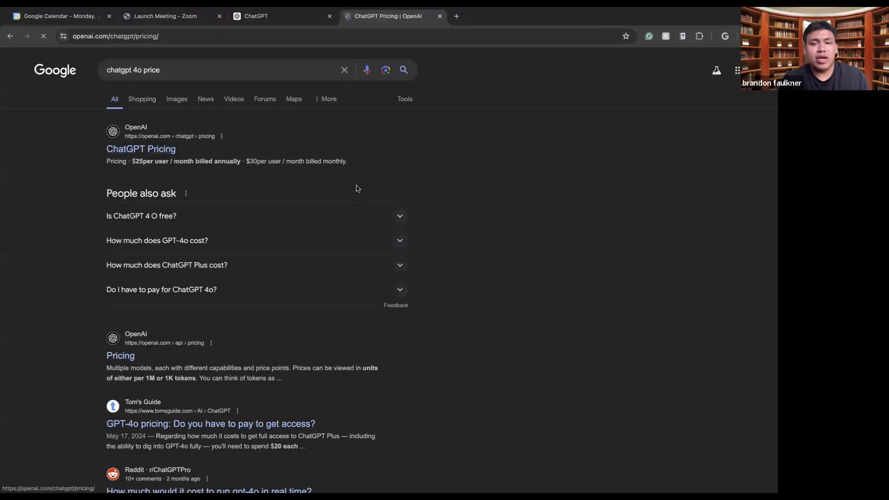
{"action": "scroll", "coordinate": [410, 254], "scroll_direction": "down", "scroll_amount": 1}
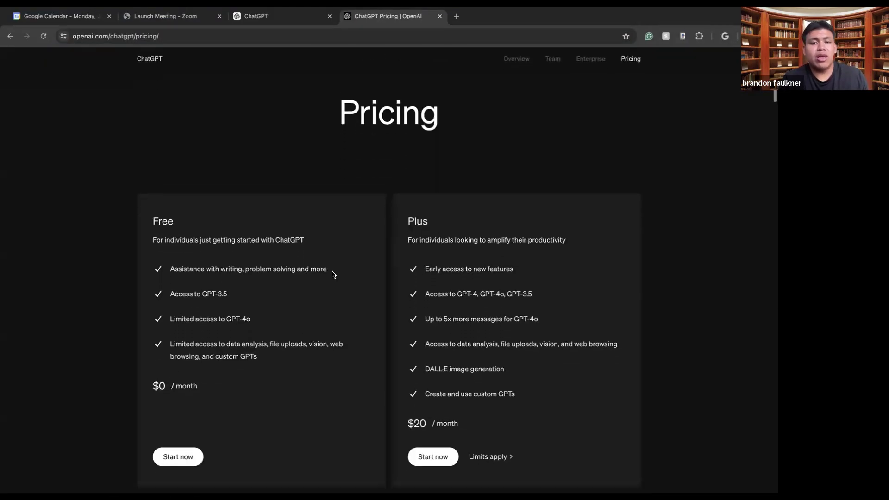
{"action": "scroll", "coordinate": [334, 274], "scroll_direction": "up", "scroll_amount": 1}
{"action": "scroll", "coordinate": [334, 274], "scroll_direction": "down", "scroll_amount": 2}
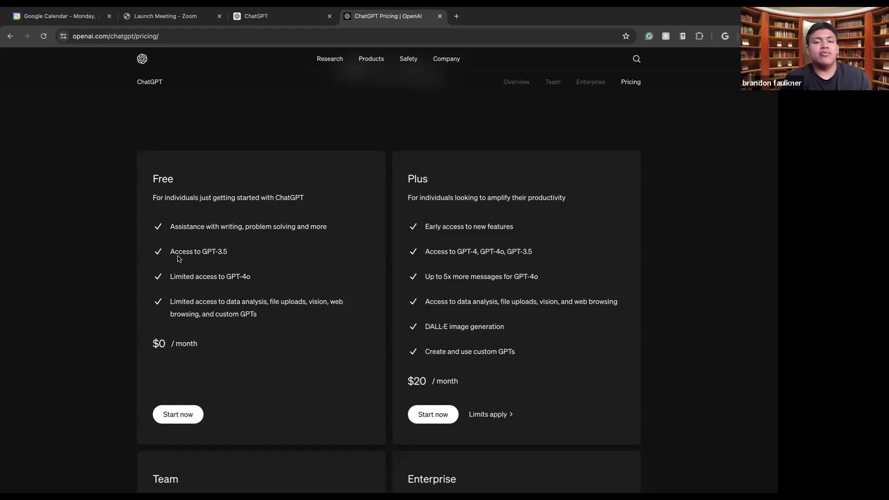
- Look over the Plus plan at $20/month, then the Team and Enterprise plans
{"action": "left_click_drag", "start_coordinate": [411, 181], "coordinate": [479, 186]}
{"action": "left_click", "coordinate": [483, 186]}
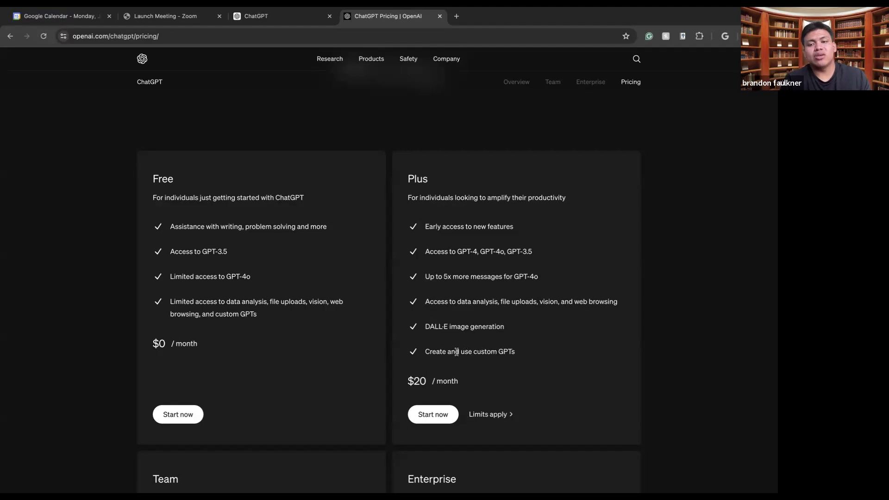
{"action": "scroll", "coordinate": [505, 345], "scroll_direction": "down", "scroll_amount": 3}
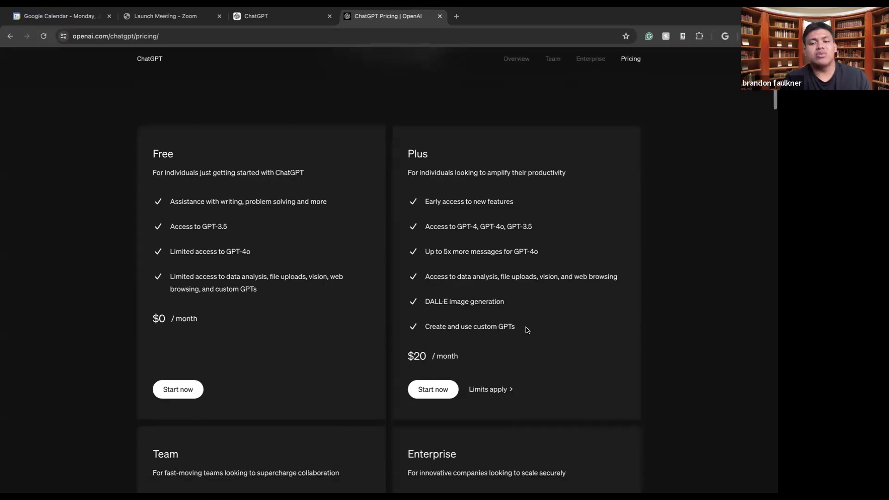
{"action": "scroll", "coordinate": [514, 274], "scroll_direction": "down", "scroll_amount": 3}
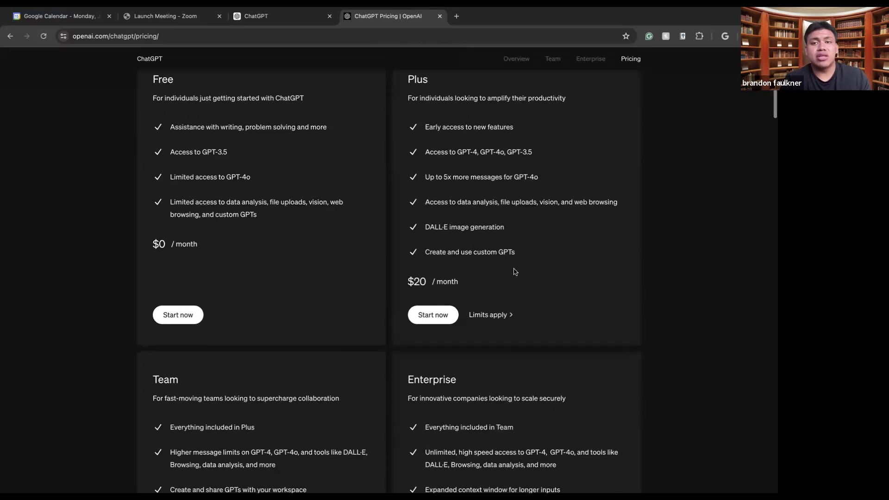
{"action": "scroll", "coordinate": [514, 273], "scroll_direction": "up", "scroll_amount": 2}
{"action": "scroll", "coordinate": [515, 272], "scroll_direction": "down", "scroll_amount": 3}
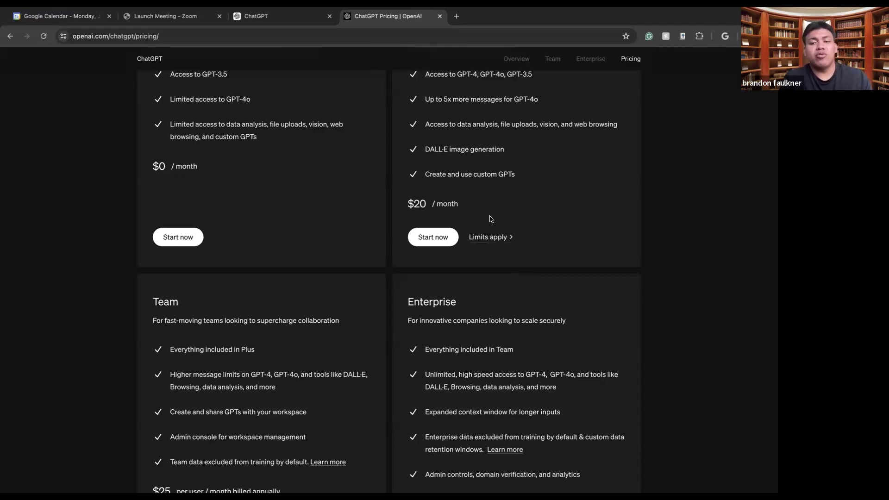
- Review the Team and Enterprise plan prices and features, then go back to the ChatGPT chat
{"action": "scroll", "coordinate": [490, 218], "scroll_direction": "up", "scroll_amount": 1}
{"action": "scroll", "coordinate": [490, 218], "scroll_direction": "down", "scroll_amount": 3}
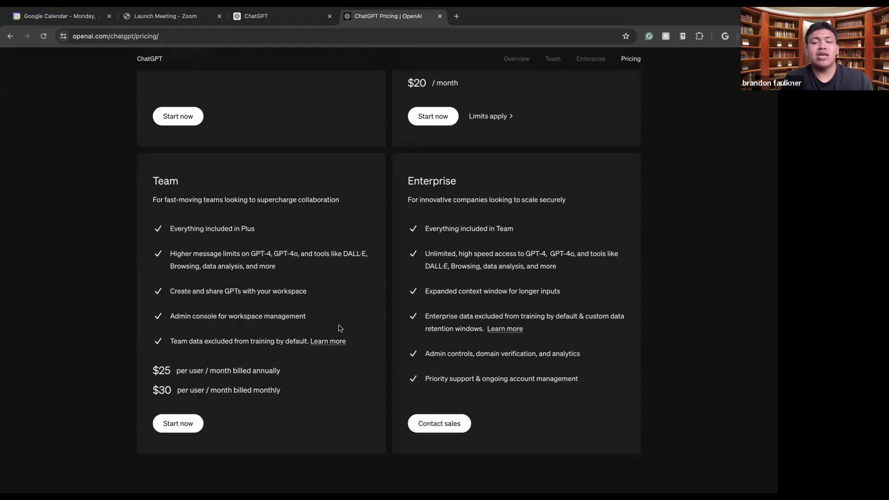
{"action": "scroll", "coordinate": [339, 327], "scroll_direction": "down", "scroll_amount": 2}
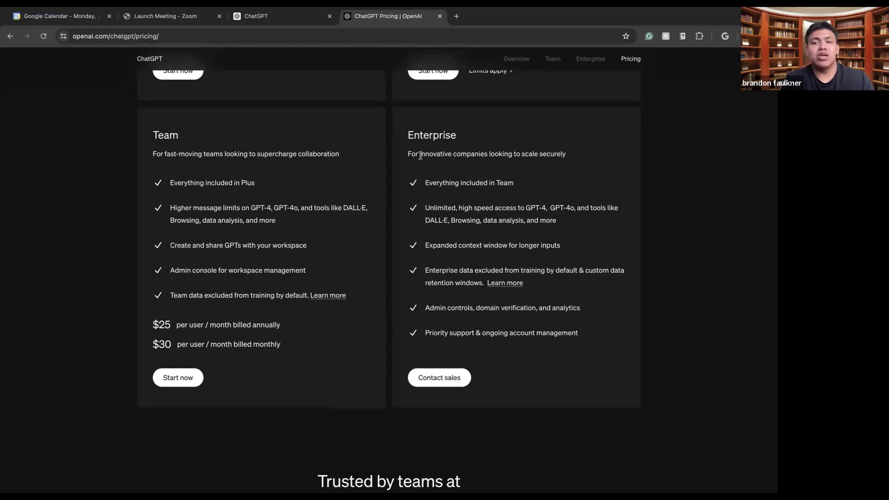
{"action": "left_click_drag", "start_coordinate": [399, 134], "coordinate": [444, 131]}
{"action": "left_click", "coordinate": [448, 131]}
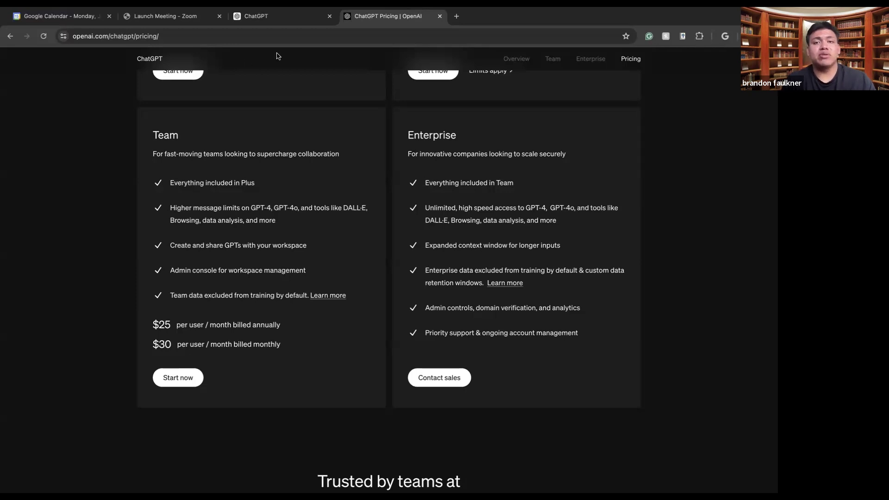
{"action": "left_click", "coordinate": [275, 19]}
- Dismiss the ChatGPT log-in prompt and return to the ChatGPT Pricing page
{"action": "left_click", "coordinate": [226, 139]}
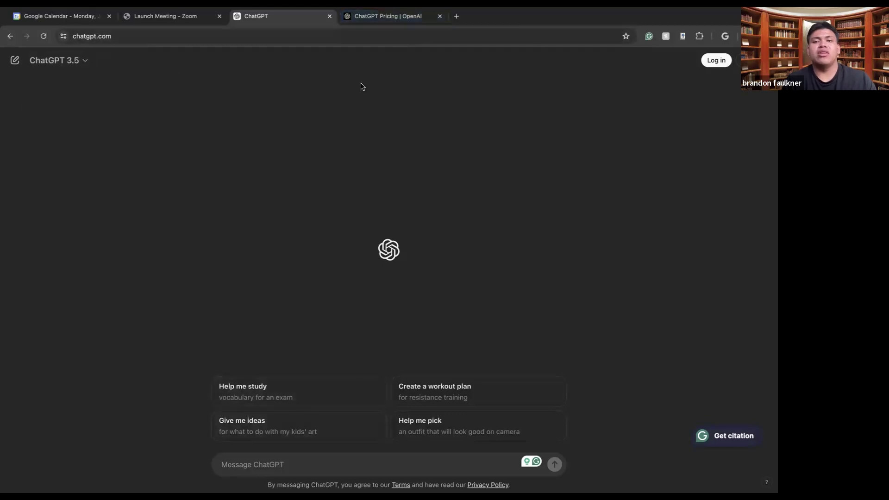
{"action": "left_click", "coordinate": [367, 17]}
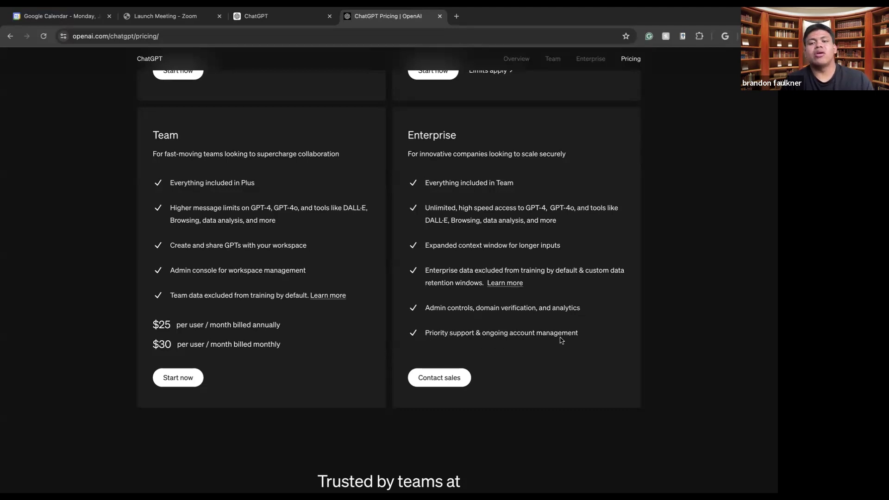
{"action": "scroll", "coordinate": [512, 342], "scroll_direction": "up", "scroll_amount": 1}
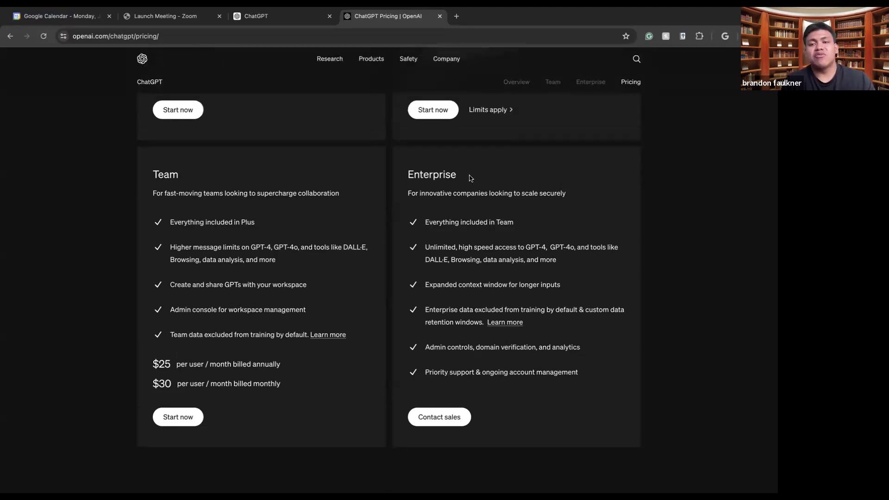
- Scroll up and pick out the Team, Plus ($20/month) and Free ($0/month) plan headings
{"action": "left_click_drag", "start_coordinate": [193, 181], "coordinate": [113, 179]}
{"action": "scroll", "coordinate": [114, 178], "scroll_direction": "up", "scroll_amount": 5}
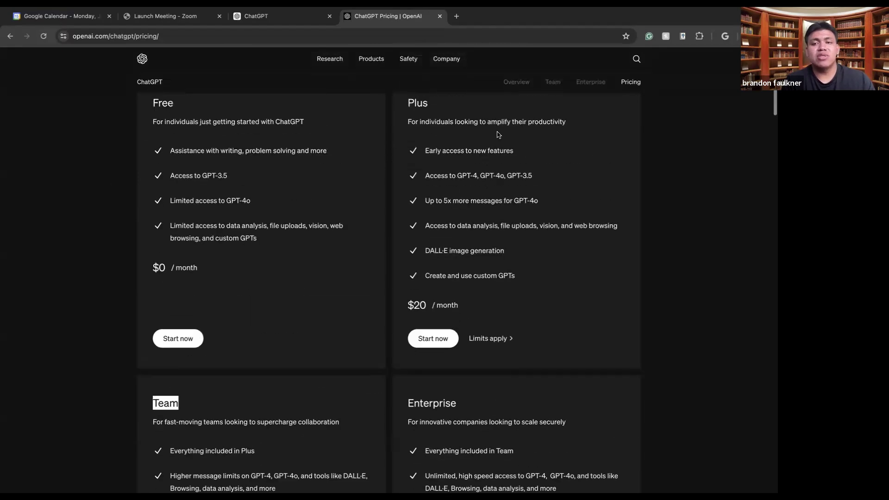
{"action": "scroll", "coordinate": [498, 134], "scroll_direction": "up", "scroll_amount": 1}
{"action": "left_click", "coordinate": [461, 139]}
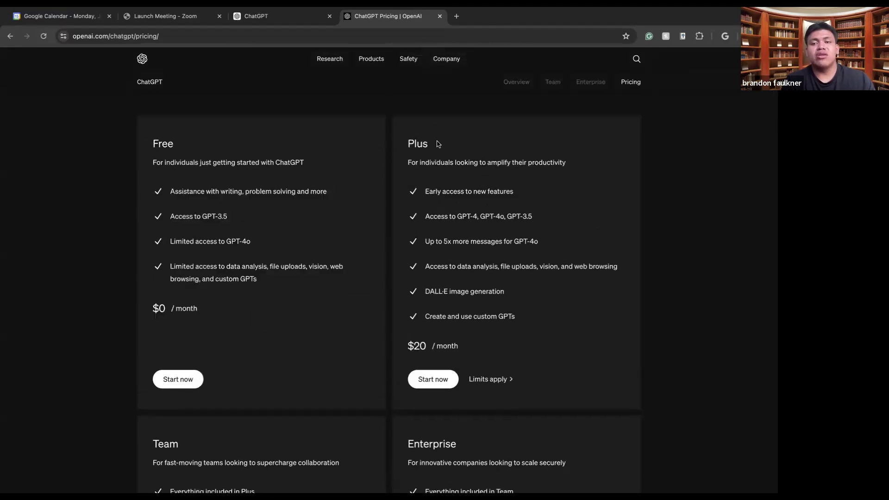
{"action": "mouse_move", "coordinate": [438, 144]}
{"action": "left_mouse_down"}
{"action": "mouse_move", "coordinate": [378, 144]}
{"action": "mouse_move", "coordinate": [449, 145]}
{"action": "mouse_move", "coordinate": [423, 143]}
{"action": "left_mouse_up"}
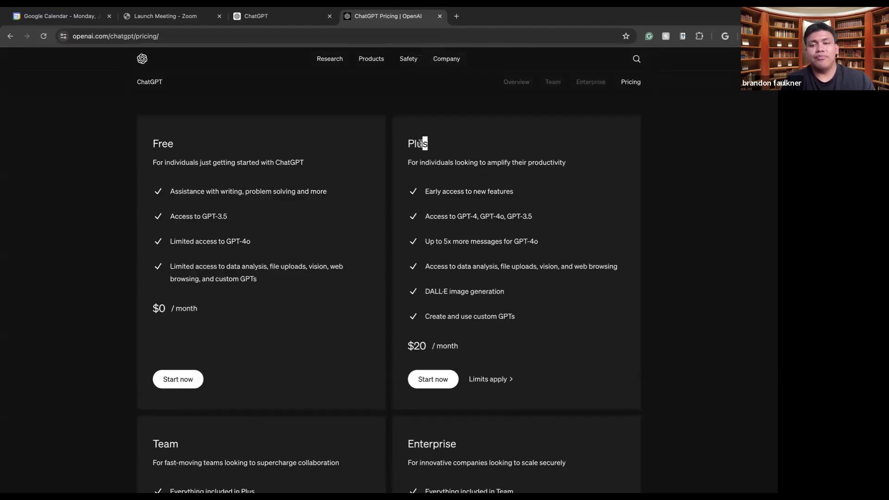
{"action": "left_click", "coordinate": [473, 145]}
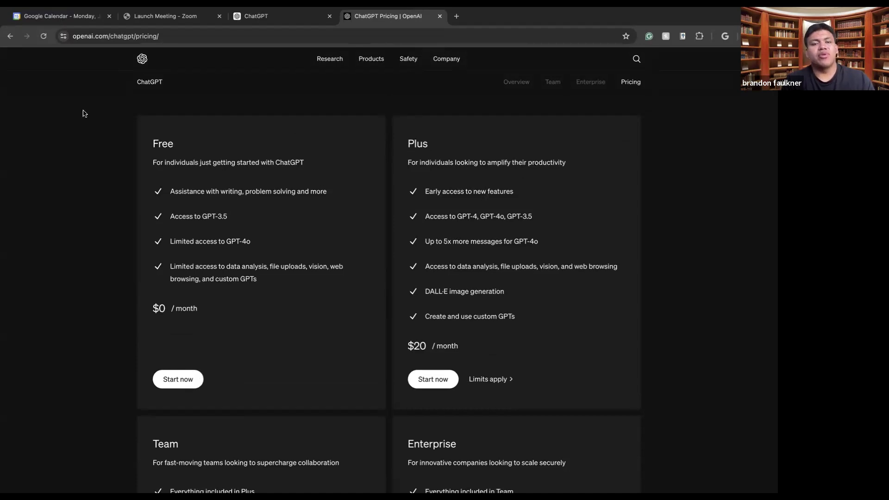
{"action": "left_click_drag", "start_coordinate": [188, 147], "coordinate": [160, 145]}
{"action": "left_click", "coordinate": [150, 146]}
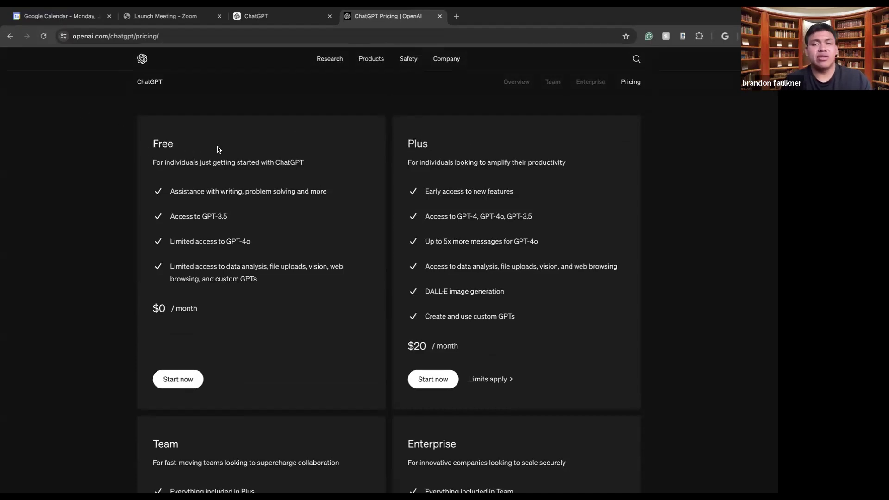
- Ask ChatGPT 'teach me about ww2 and what the united states did in candnda while the war was going on' and skim the reply
{"action": "left_click", "coordinate": [244, 17]}
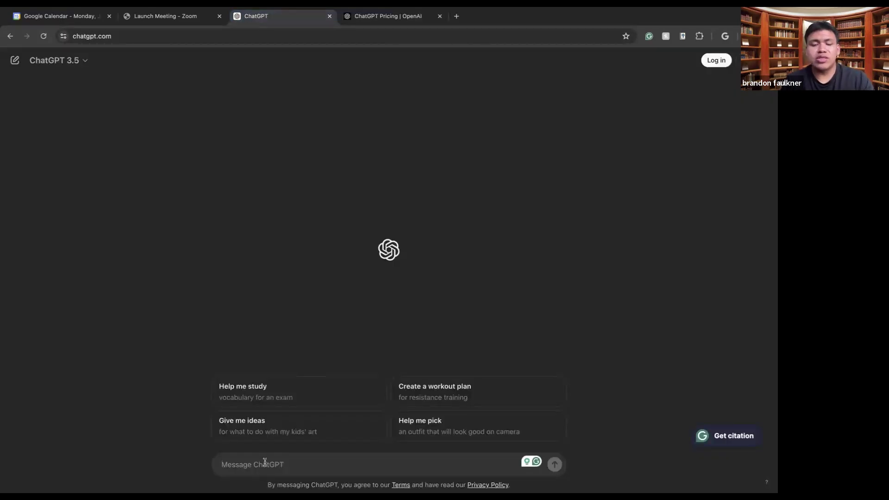
{"action": "type", "text": "te"}
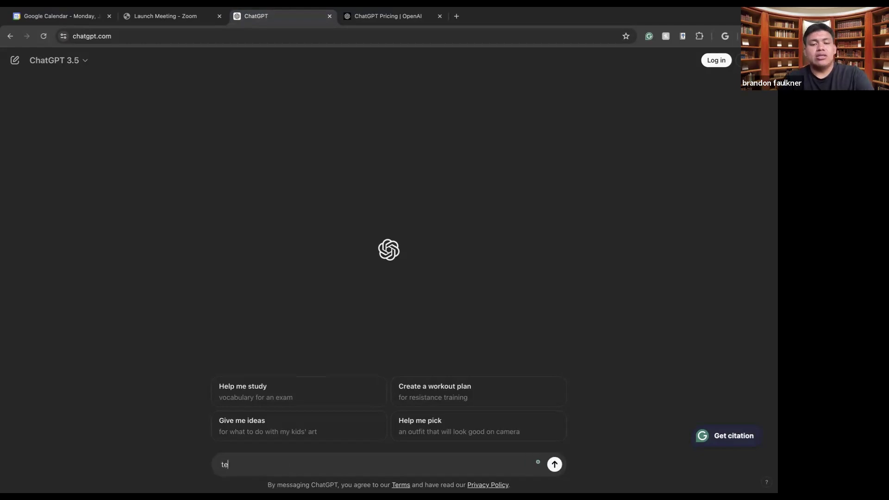
{"action": "type", "text": "ach me about"}
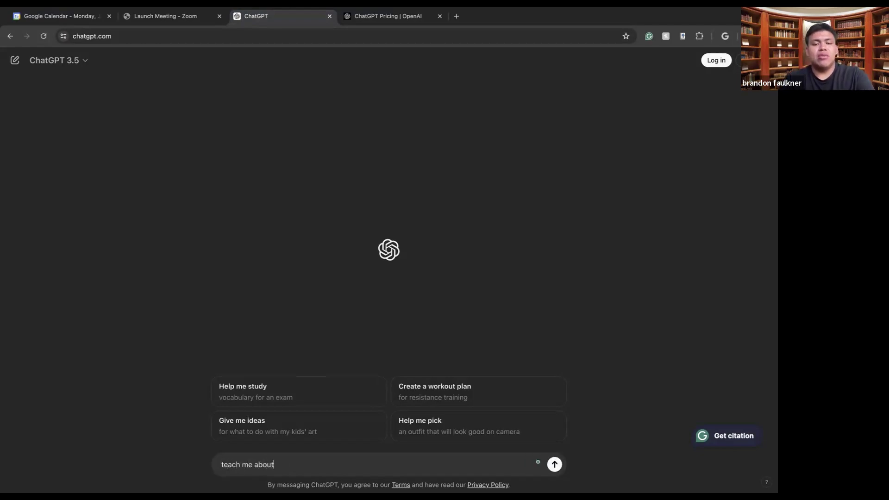
{"action": "type", "text": " ww2 "}
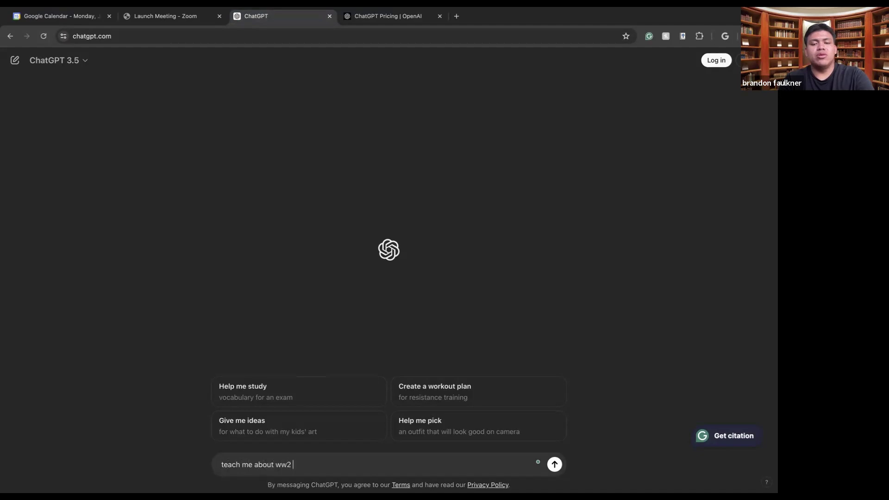
{"action": "type", "text": "and what the unit"}
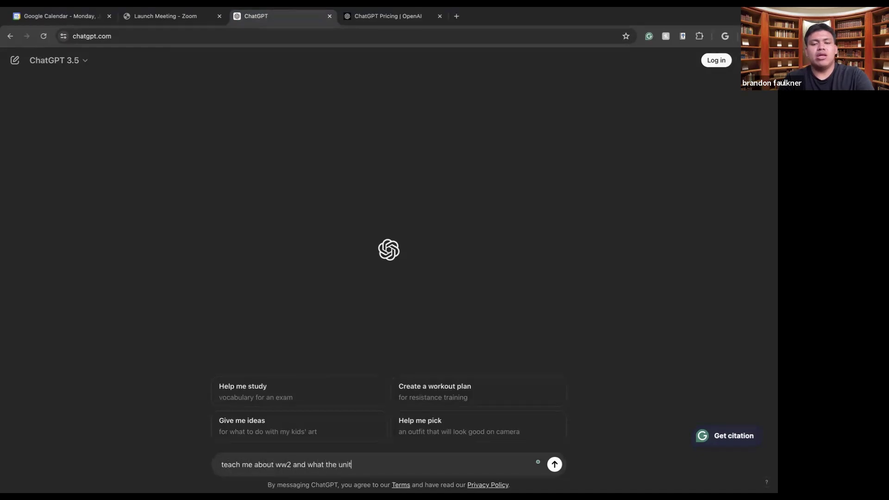
{"action": "type", "text": "ed states did"}
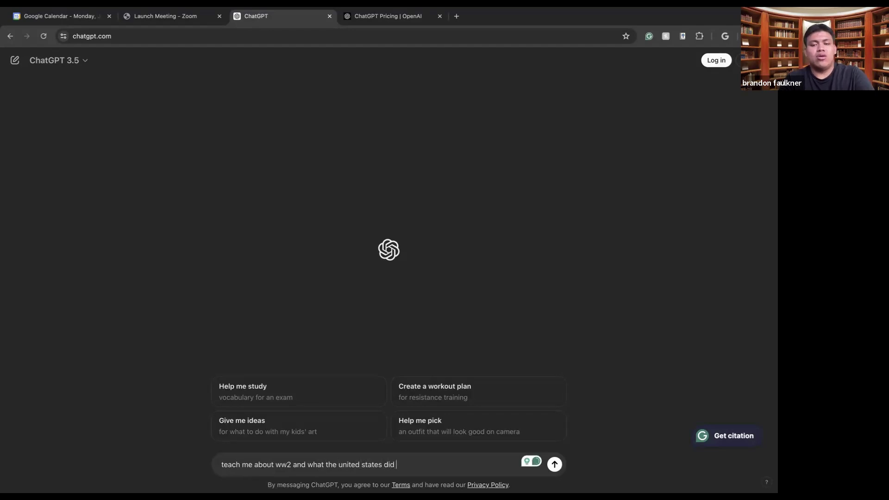
{"action": "type", "text": "in cand"}
{"action": "type", "text": "n"}
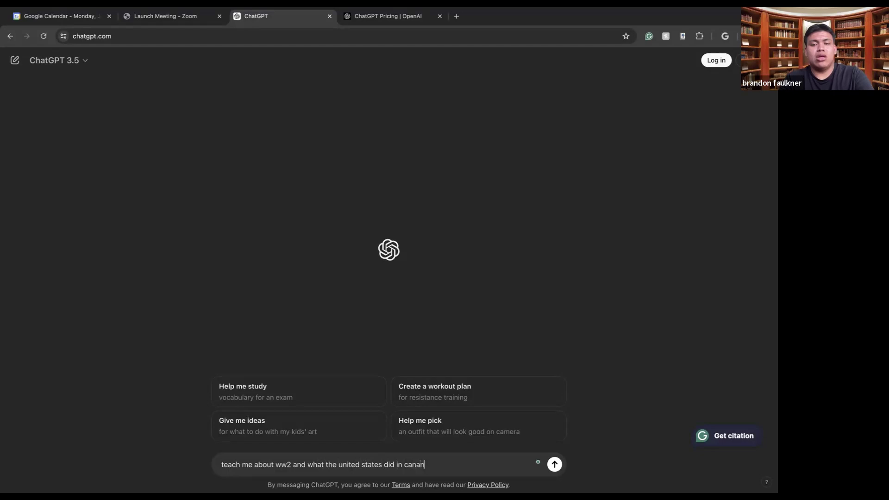
{"action": "type", "text": "da while the war was go"}
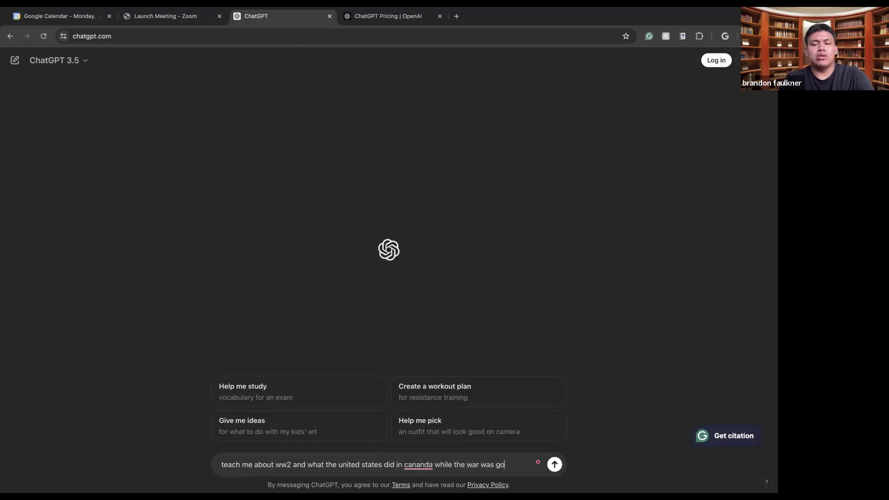
{"action": "type", "text": "ing on"}
{"action": "key", "text": "Return"}
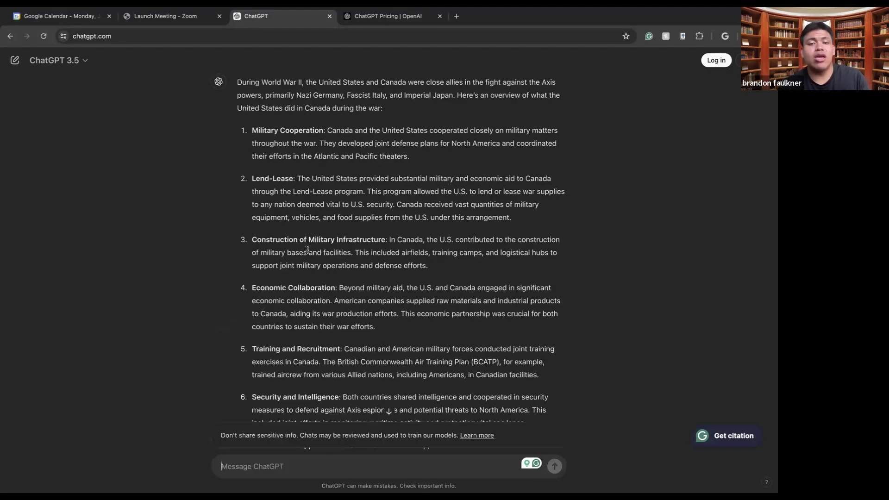
{"action": "scroll", "coordinate": [307, 250], "scroll_direction": "down", "scroll_amount": 3}
{"action": "scroll", "coordinate": [281, 214], "scroll_direction": "up", "scroll_amount": 5}
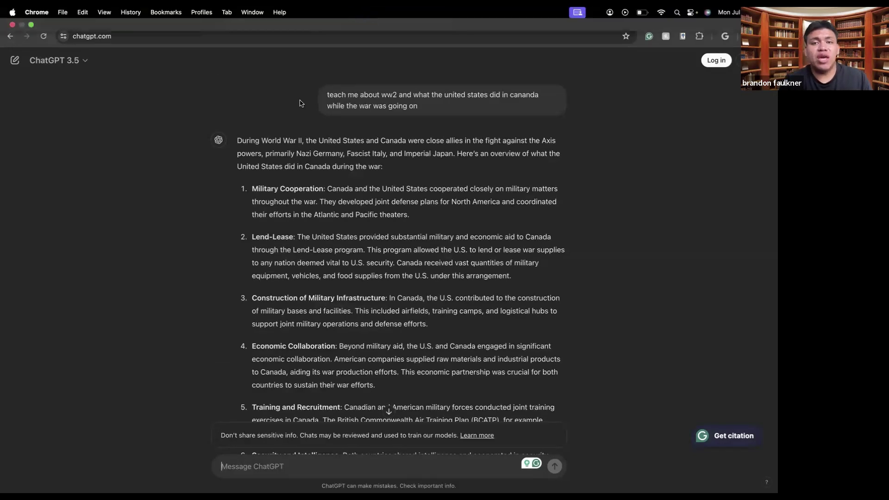
- Bring up the ChatGPT Pricing page at the Team plan ($25 annual / $30 monthly per user) and Enterprise
{"action": "left_click", "coordinate": [370, 16]}
{"action": "scroll", "coordinate": [449, 310], "scroll_direction": "down", "scroll_amount": 2}
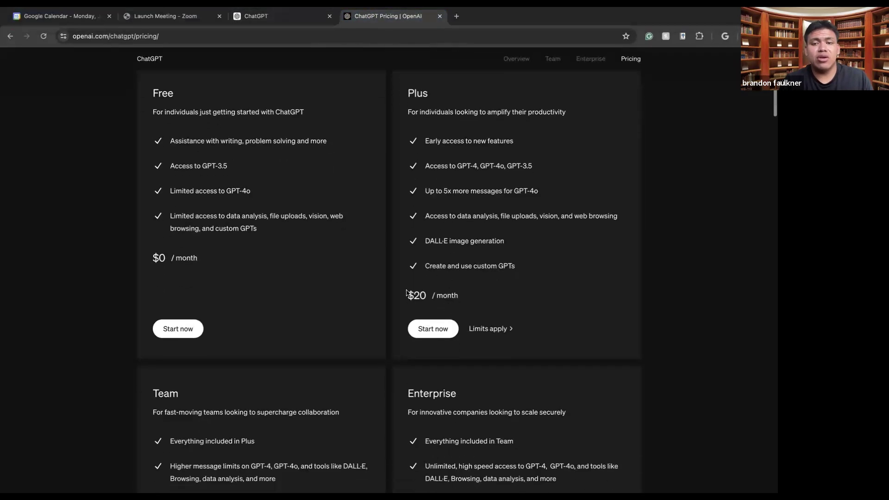
{"action": "scroll", "coordinate": [460, 300], "scroll_direction": "down", "scroll_amount": 5}
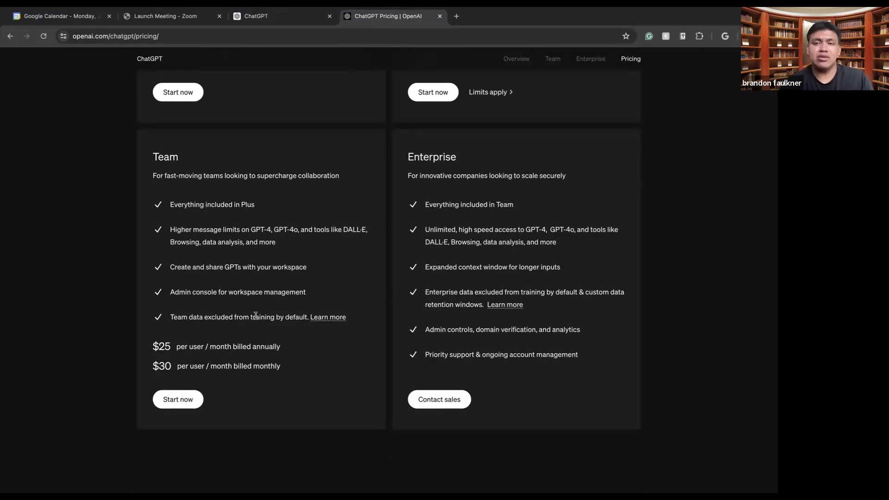
- Open Contact sales under Enterprise and look through the contact form down to Submit and back
{"action": "left_click", "coordinate": [438, 399]}
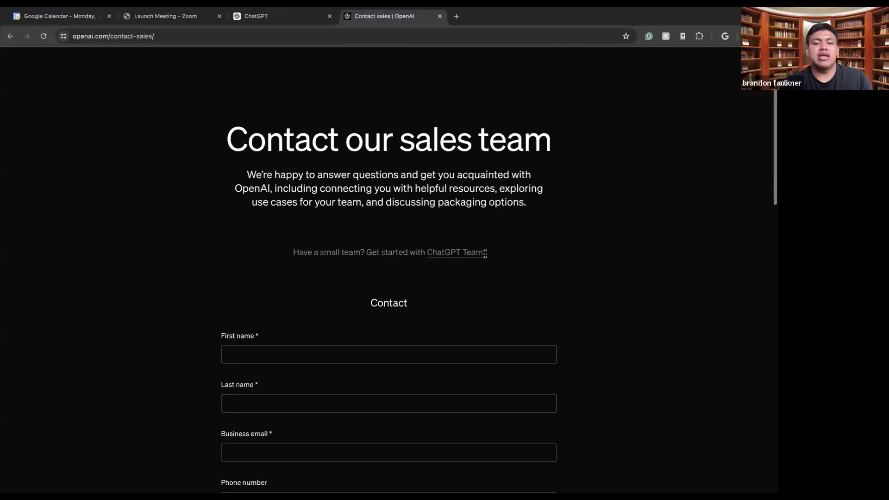
{"action": "scroll", "coordinate": [485, 254], "scroll_direction": "down", "scroll_amount": 3}
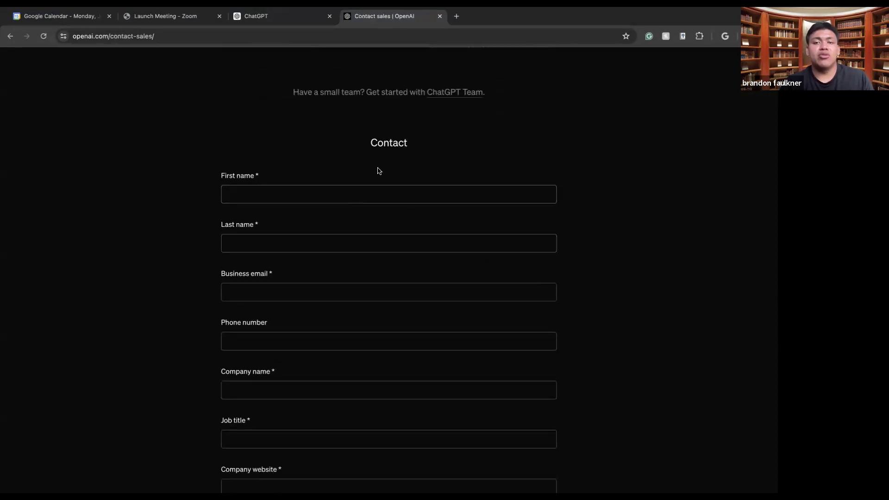
{"action": "scroll", "coordinate": [378, 171], "scroll_direction": "up", "scroll_amount": 4}
{"action": "scroll", "coordinate": [377, 171], "scroll_direction": "down", "scroll_amount": 8}
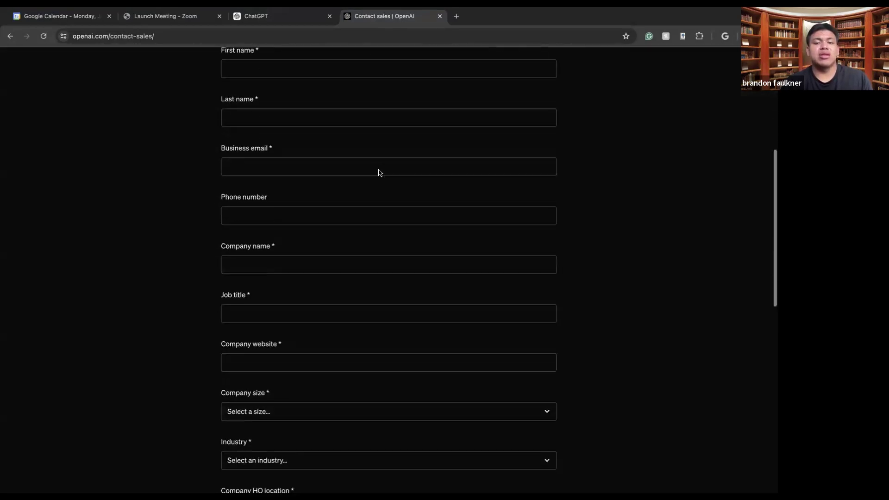
{"action": "scroll", "coordinate": [379, 172], "scroll_direction": "up", "scroll_amount": 9}
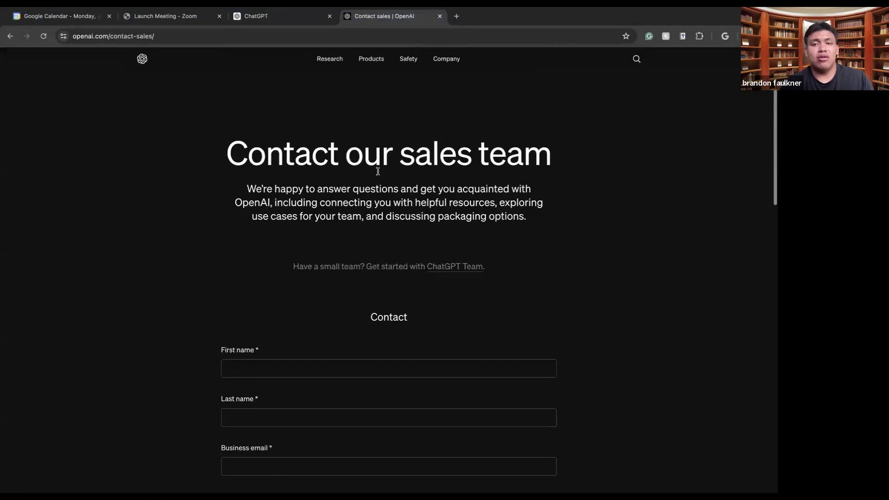
{"action": "scroll", "coordinate": [266, 185], "scroll_direction": "down", "scroll_amount": 4}
{"action": "scroll", "coordinate": [253, 257], "scroll_direction": "up", "scroll_amount": 3}
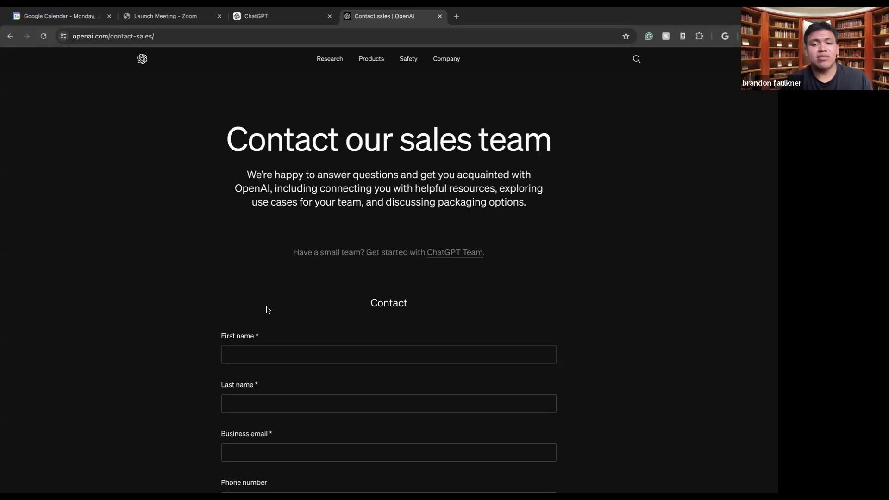
{"action": "scroll", "coordinate": [273, 302], "scroll_direction": "down", "scroll_amount": 5}
{"action": "scroll", "coordinate": [273, 302], "scroll_direction": "down", "scroll_amount": 10}
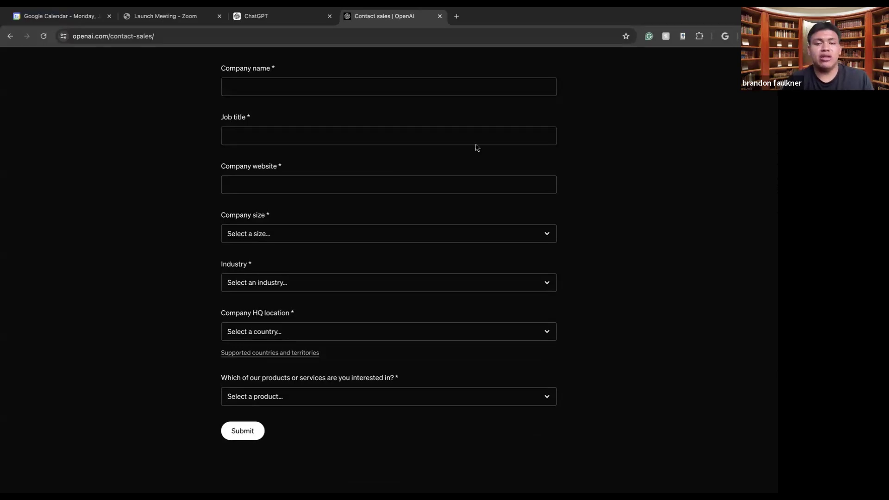
{"action": "scroll", "coordinate": [427, 143], "scroll_direction": "up", "scroll_amount": 15}
{"action": "scroll", "coordinate": [439, 199], "scroll_direction": "down", "scroll_amount": 3}
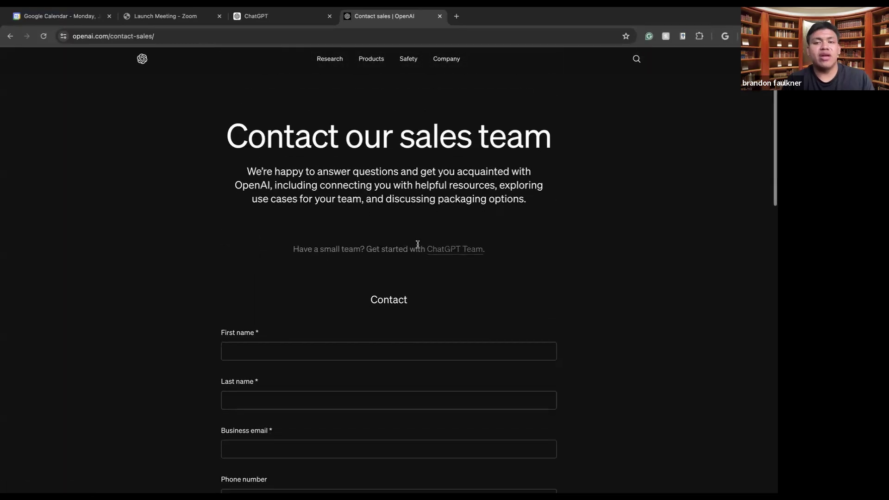
{"action": "scroll", "coordinate": [288, 172], "scroll_direction": "up", "scroll_amount": 2}
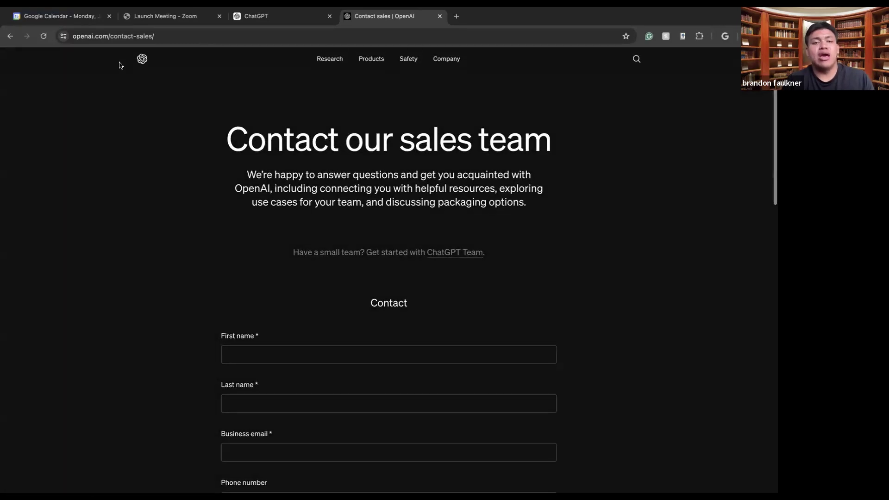
- Go to the OpenAI home page and look over the Products, Safety and Company menus
{"action": "left_click", "coordinate": [142, 58]}
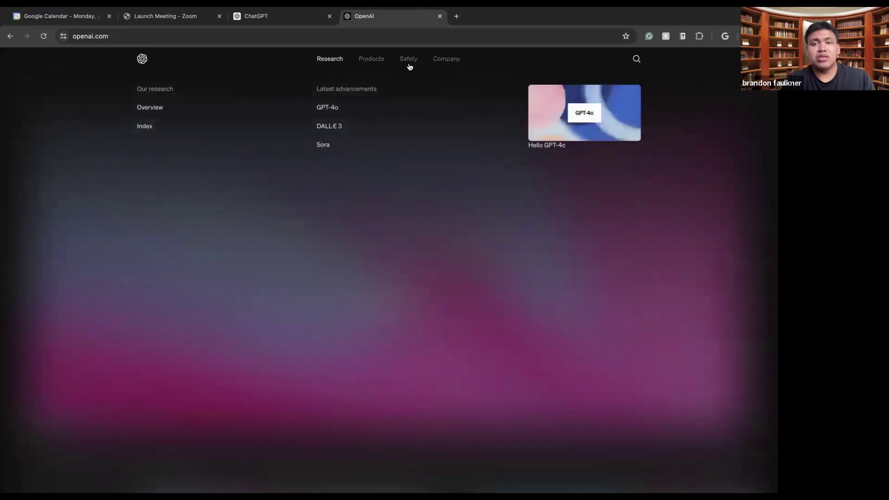
{"action": "mouse_move", "coordinate": [373, 64]}
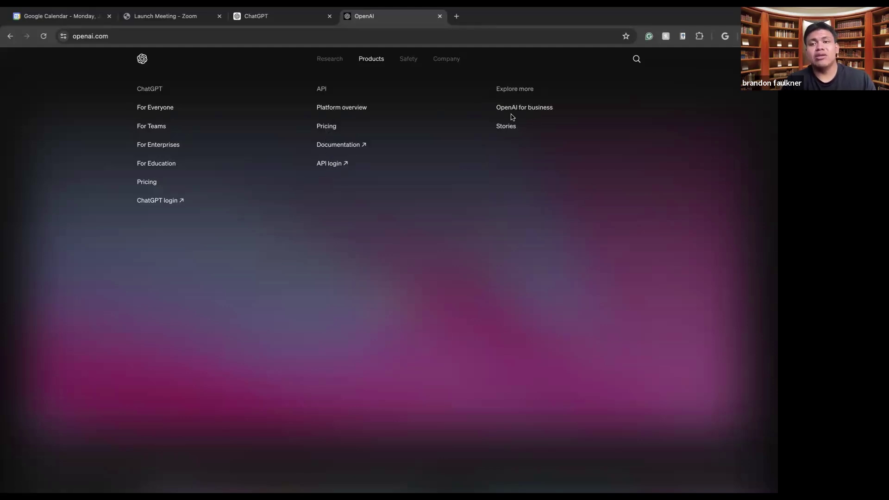
{"action": "mouse_move", "coordinate": [417, 63]}
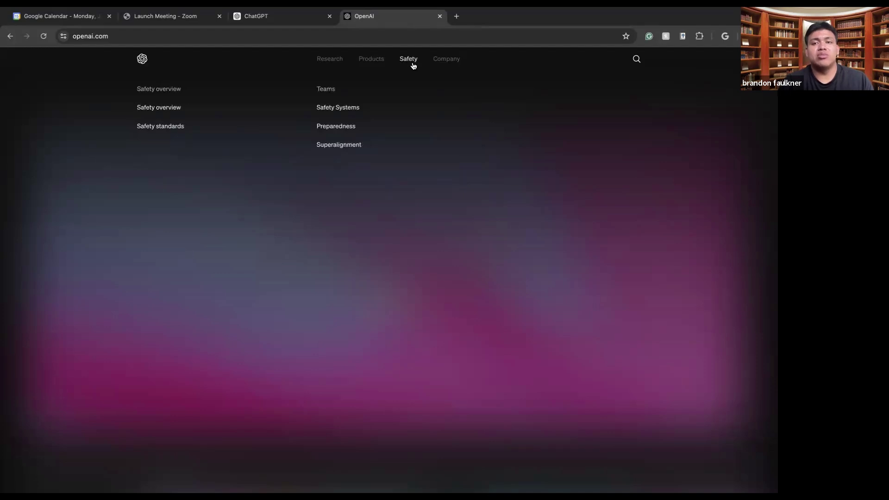
{"action": "mouse_move", "coordinate": [451, 63]}
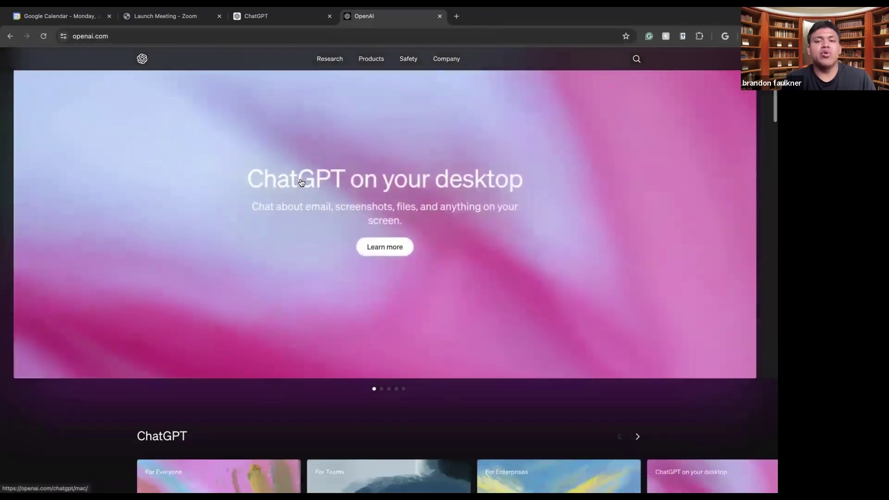
- Browse down the homepage's ChatGPT, Research, Business and Developers sections and back to the top
{"action": "scroll", "coordinate": [380, 268], "scroll_direction": "down", "scroll_amount": 5}
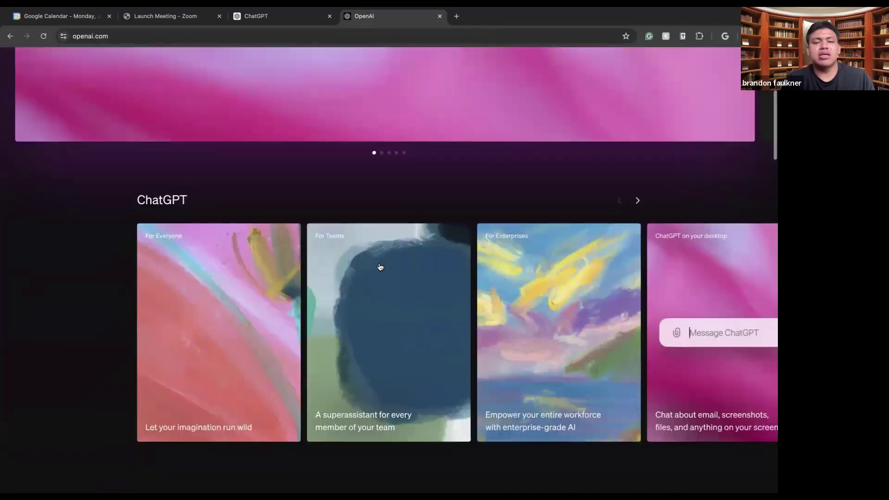
{"action": "scroll", "coordinate": [380, 267], "scroll_direction": "down", "scroll_amount": 8}
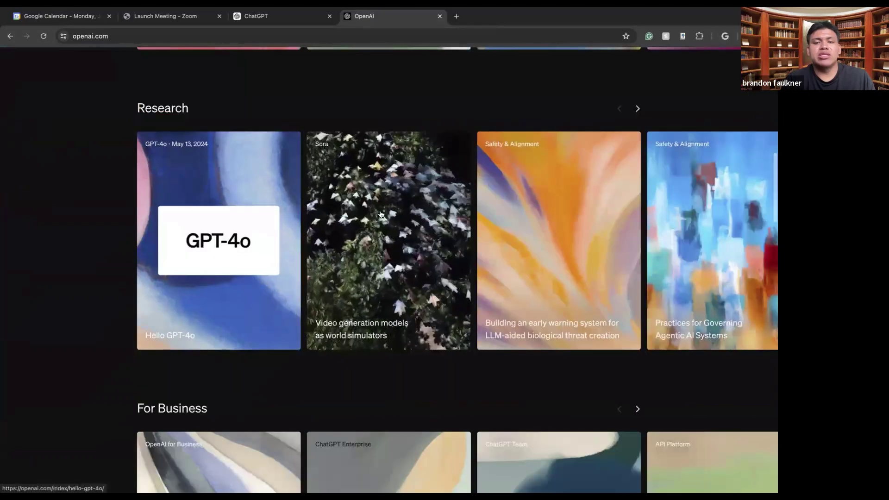
{"action": "scroll", "coordinate": [223, 125], "scroll_direction": "down", "scroll_amount": 7}
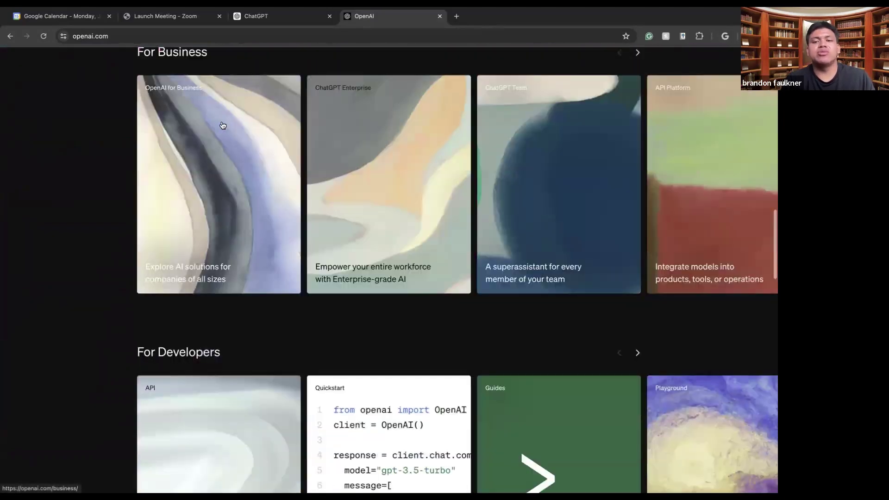
{"action": "scroll", "coordinate": [222, 125], "scroll_direction": "up", "scroll_amount": 20}
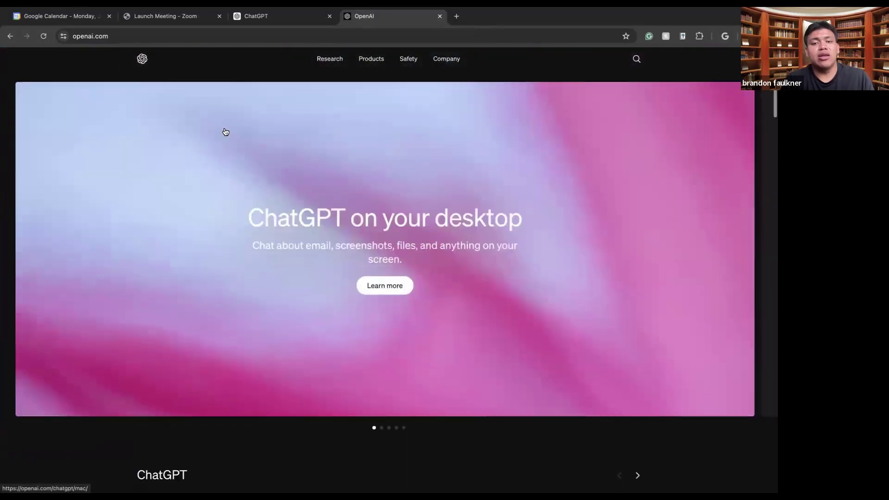
{"action": "scroll", "coordinate": [334, 260], "scroll_direction": "down", "scroll_amount": 1}
{"action": "scroll", "coordinate": [317, 248], "scroll_direction": "up", "scroll_amount": 1}
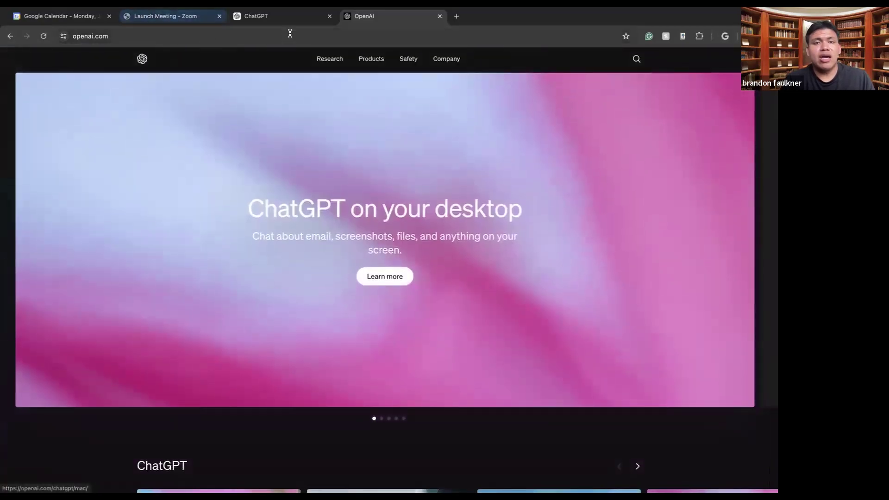
- Go back to ChatGPT and read the WW2 answer through Home Front Support, ending at the question
{"action": "left_click", "coordinate": [291, 18]}
{"action": "scroll", "coordinate": [360, 201], "scroll_direction": "down", "scroll_amount": 2}
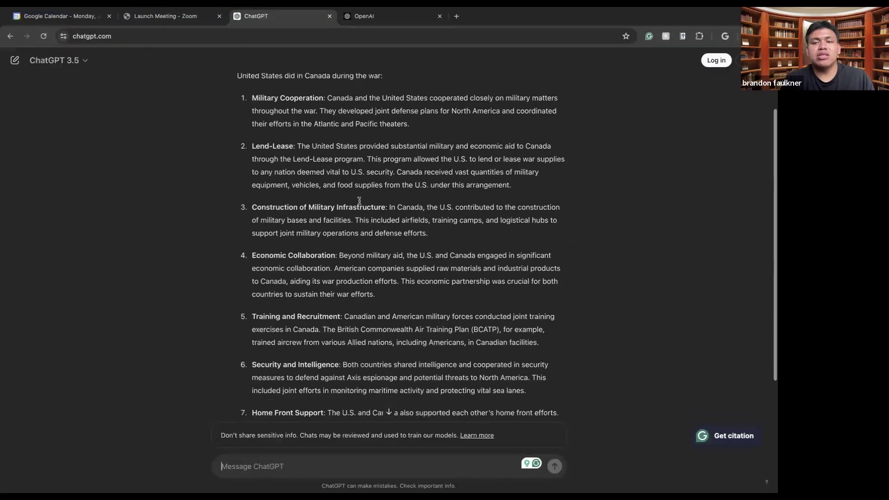
{"action": "scroll", "coordinate": [359, 200], "scroll_direction": "down", "scroll_amount": 2}
{"action": "scroll", "coordinate": [359, 200], "scroll_direction": "up", "scroll_amount": 5}
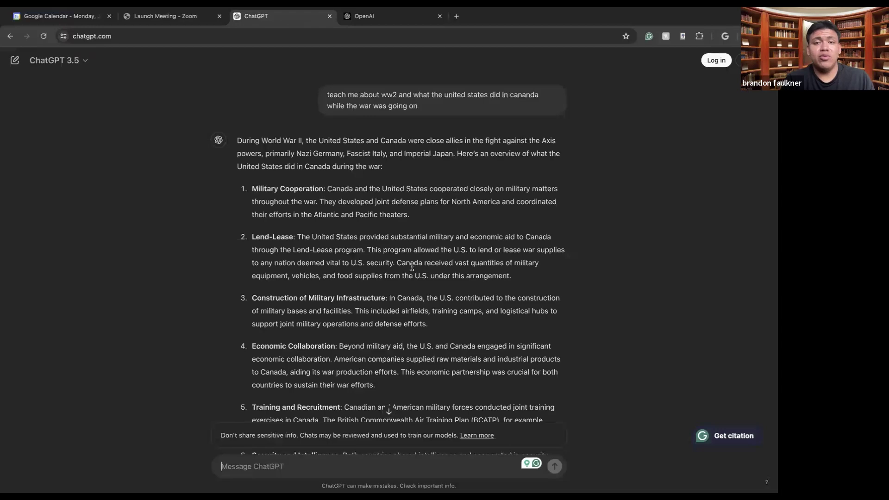
{"action": "scroll", "coordinate": [412, 267], "scroll_direction": "down", "scroll_amount": 5}
{"action": "scroll", "coordinate": [410, 266], "scroll_direction": "up", "scroll_amount": 5}
{"action": "scroll", "coordinate": [405, 265], "scroll_direction": "down", "scroll_amount": 5}
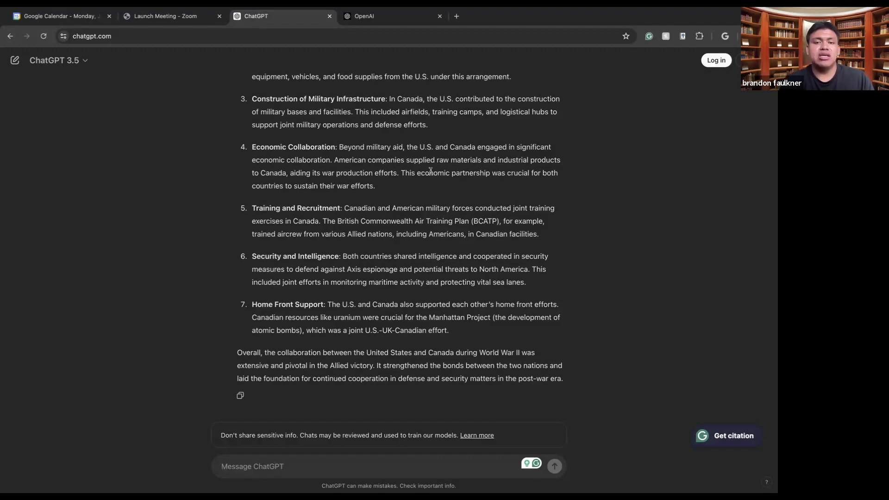
{"action": "scroll", "coordinate": [430, 174], "scroll_direction": "up", "scroll_amount": 5}
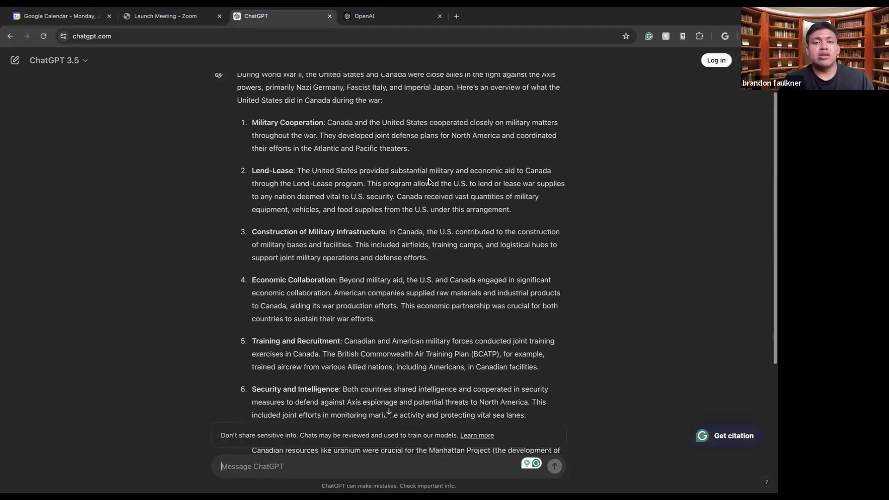
{"action": "scroll", "coordinate": [429, 181], "scroll_direction": "up", "scroll_amount": 3}
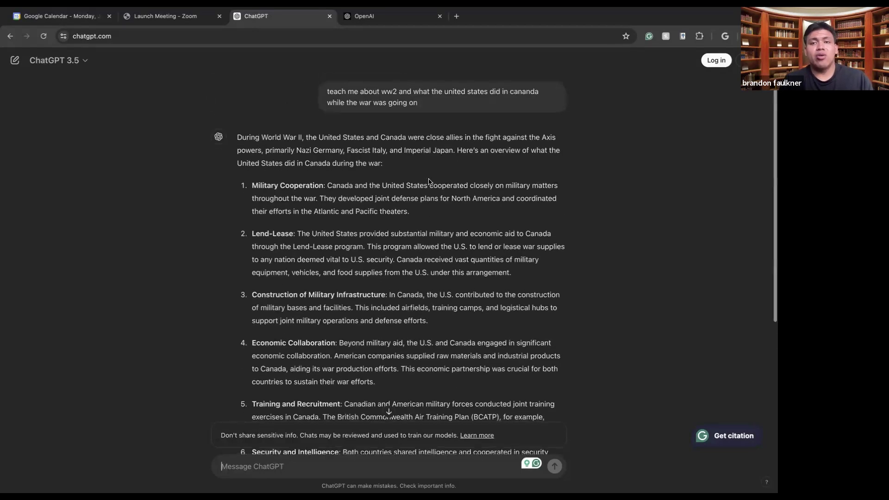